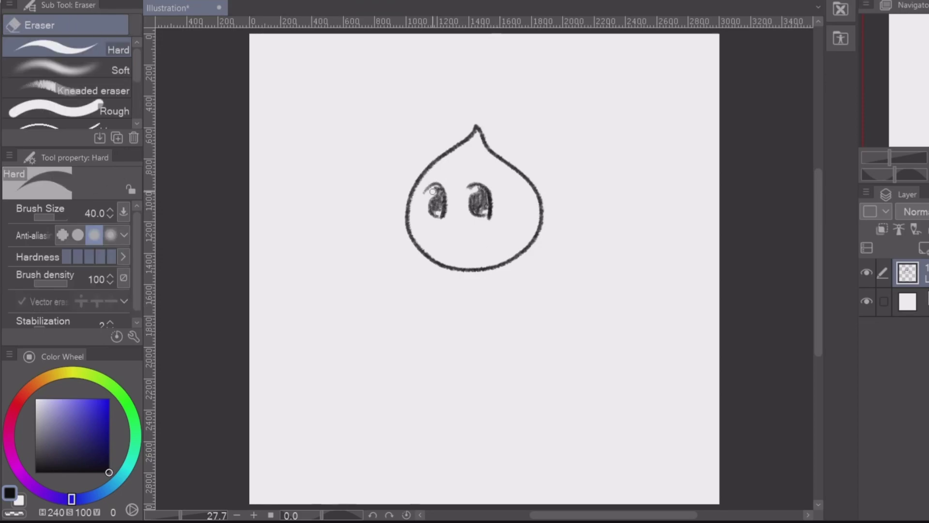
# - Clean up the teardrop character's right eye and pencil a small mouth and cheek marks below the eyes
pyautogui.moveTo(475, 190); pyautogui.dragTo(472, 196)
pyautogui.press('p')
pyautogui.moveTo(446, 242)
pyautogui.mouseDown()
pyautogui.moveTo(456, 246)
pyautogui.moveTo(453, 255)
pyautogui.mouseUp()
pyautogui.hotkey('ctrl', 'z')
pyautogui.hotkey('ctrl', 'z')
pyautogui.moveTo(457, 245); pyautogui.dragTo(454, 255)
pyautogui.moveTo(410, 224); pyautogui.dragTo(410, 231)
pyautogui.moveTo(487, 228); pyautogui.dragTo(484, 229)
# - Add a new layer and hide the layer with the teardrop character
pyautogui.click(924, 248)
pyautogui.click(867, 301)
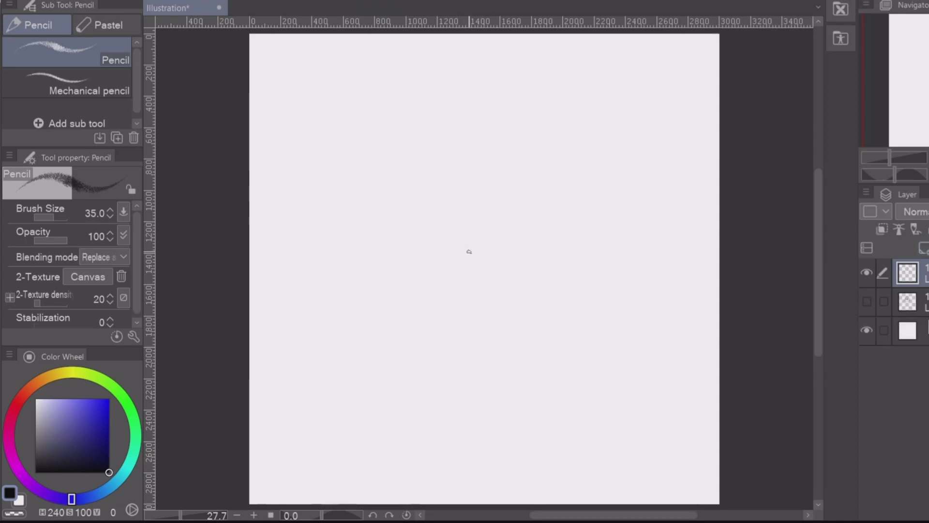
# - Pencil the front contour, chin and rising jaw line of a three-quarter-view face in the canvas's upper middle
pyautogui.moveTo(416, 185)
pyautogui.mouseDown()
pyautogui.moveTo(414, 240)
pyautogui.moveTo(458, 309)
pyautogui.moveTo(545, 263)
pyautogui.mouseUp()
pyautogui.press('e')
pyautogui.press('p')
pyautogui.press('e')
pyautogui.moveTo(416, 184)
pyautogui.mouseDown()
pyautogui.moveTo(413, 203)
pyautogui.moveTo(424, 215)
pyautogui.moveTo(416, 262)
pyautogui.moveTo(428, 214)
pyautogui.moveTo(416, 264)
pyautogui.mouseUp()
pyautogui.press('p')
# - Undo the latest face contour strokes, redraw the line from brow to cheek, and clean up the cheek curve
pyautogui.hotkey('ctrl', 'z')
pyautogui.hotkey('ctrl', 'z')
pyautogui.moveTo(433, 187); pyautogui.dragTo(420, 270)
pyautogui.hotkey('ctrl', 'z')
pyautogui.hotkey('ctrl', 'z')
pyautogui.press('e')
pyautogui.moveTo(422, 251); pyautogui.dragTo(422, 264)
pyautogui.press('p')
pyautogui.press('e')
pyautogui.press('p')
# - Sketch the rounded skull from the forehead over the crown to the back, and erase stray parts of the crown
pyautogui.moveTo(426, 175)
pyautogui.mouseDown()
pyautogui.moveTo(428, 188)
pyautogui.moveTo(483, 123)
pyautogui.moveTo(530, 120)
pyautogui.mouseUp()
pyautogui.moveTo(547, 266)
pyautogui.mouseDown()
pyautogui.moveTo(557, 257)
pyautogui.moveTo(565, 154)
pyautogui.mouseUp()
pyautogui.press('e')
pyautogui.moveTo(559, 142)
pyautogui.mouseDown()
pyautogui.moveTo(437, 136)
pyautogui.moveTo(480, 125)
pyautogui.mouseUp()
pyautogui.moveTo(501, 121); pyautogui.dragTo(508, 121)
pyautogui.press('p')
# - Redraw the curve at the back of the head and erase the rough strokes along the back and crown
pyautogui.moveTo(557, 254)
pyautogui.mouseDown()
pyautogui.moveTo(578, 214)
pyautogui.moveTo(562, 143)
pyautogui.mouseUp()
pyautogui.press('e')
pyautogui.moveTo(573, 190); pyautogui.dragTo(568, 235)
pyautogui.moveTo(583, 203); pyautogui.dragTo(584, 180)
pyautogui.moveTo(529, 120); pyautogui.dragTo(511, 117)
pyautogui.press('p')
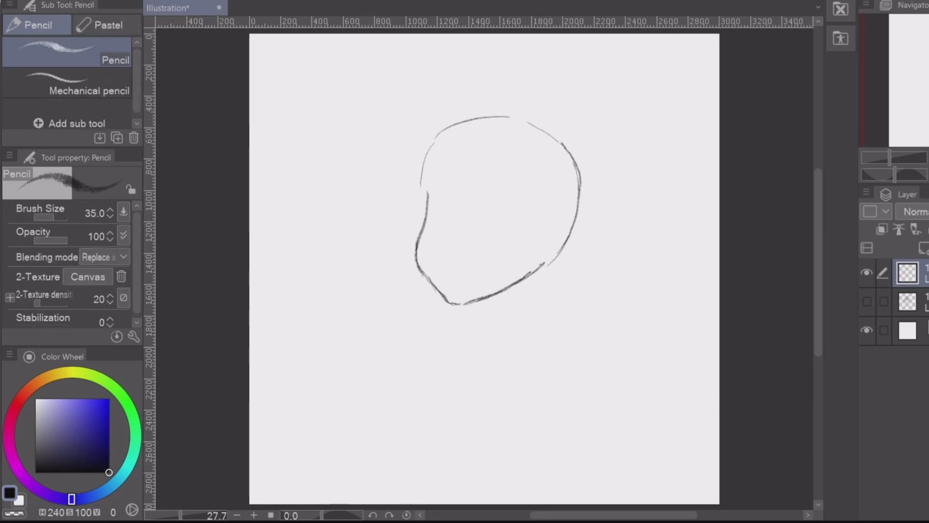
# - Sketch an angular ear above the jaw's end and add a second outer curve behind the head
pyautogui.moveTo(550, 238); pyautogui.dragTo(531, 219)
pyautogui.press('e')
pyautogui.press('p')
pyautogui.moveTo(577, 149); pyautogui.dragTo(571, 261)
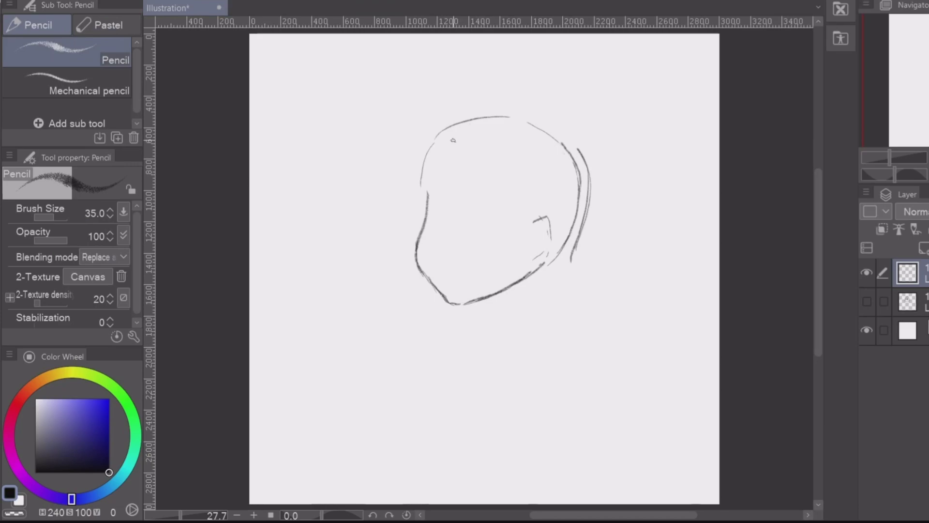
# - Sketch a light nose-level guide across the face and redraw the front contour straight from brow to cheek
pyautogui.moveTo(421, 232); pyautogui.dragTo(511, 245)
pyautogui.press('e')
pyautogui.moveTo(441, 235); pyautogui.dragTo(511, 245)
pyautogui.moveTo(431, 237)
pyautogui.mouseDown()
pyautogui.moveTo(444, 234)
pyautogui.moveTo(427, 191)
pyautogui.mouseUp()
pyautogui.press('p')
pyautogui.press('e')
pyautogui.press('p')
pyautogui.moveTo(421, 181); pyautogui.dragTo(423, 226)
# - Add a curved eye-level guide across the face and a small nose mark on the lower guide
pyautogui.press('e')
pyautogui.moveTo(421, 150)
pyautogui.mouseDown()
pyautogui.moveTo(420, 186)
pyautogui.moveTo(426, 162)
pyautogui.moveTo(520, 201)
pyautogui.mouseUp()
pyautogui.press('p')
pyautogui.press('e')
pyautogui.press('p')
pyautogui.moveTo(443, 236); pyautogui.dragTo(453, 233)
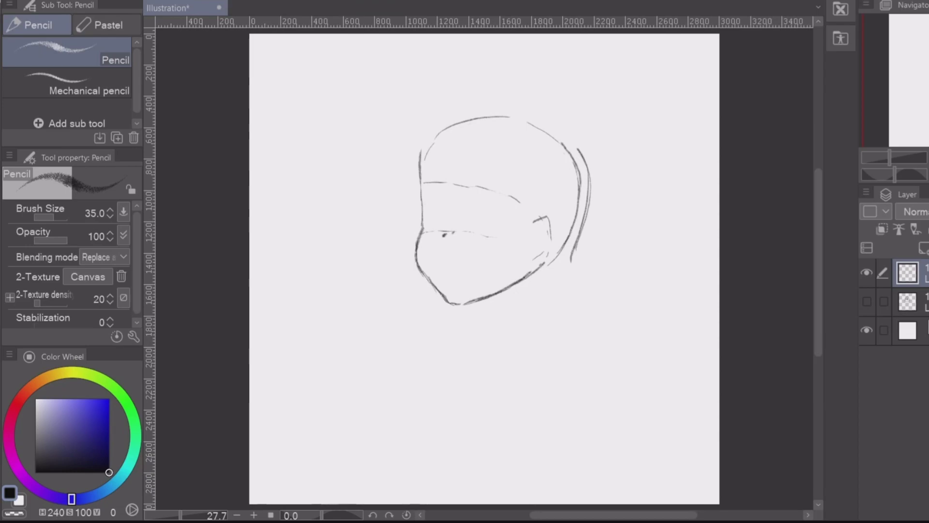
pyautogui.press('e')
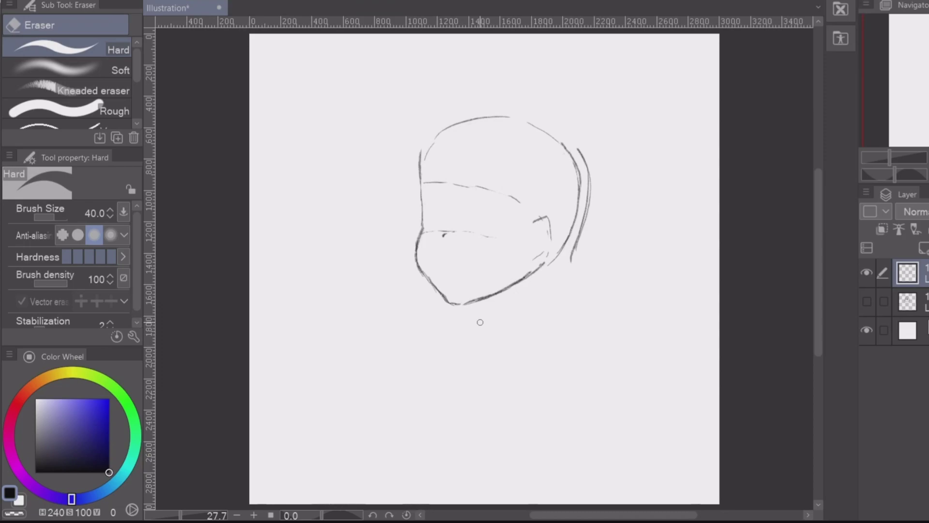
# - Sketch two oval eyes between the guide lines and erase the eye-level guide around them
pyautogui.press('p')
pyautogui.moveTo(430, 194)
pyautogui.mouseDown()
pyautogui.moveTo(450, 183)
pyautogui.moveTo(445, 172)
pyautogui.moveTo(455, 194)
pyautogui.moveTo(497, 223)
pyautogui.mouseUp()
pyautogui.press('e')
pyautogui.press('p')
pyautogui.moveTo(489, 183); pyautogui.dragTo(491, 221)
pyautogui.moveTo(491, 184)
pyautogui.mouseDown()
pyautogui.moveTo(510, 198)
pyautogui.moveTo(506, 218)
pyautogui.moveTo(489, 188)
pyautogui.moveTo(511, 213)
pyautogui.moveTo(496, 223)
pyautogui.mouseUp()
pyautogui.press('e')
pyautogui.press('p')
pyautogui.press('e')
pyautogui.press('p')
pyautogui.press('e')
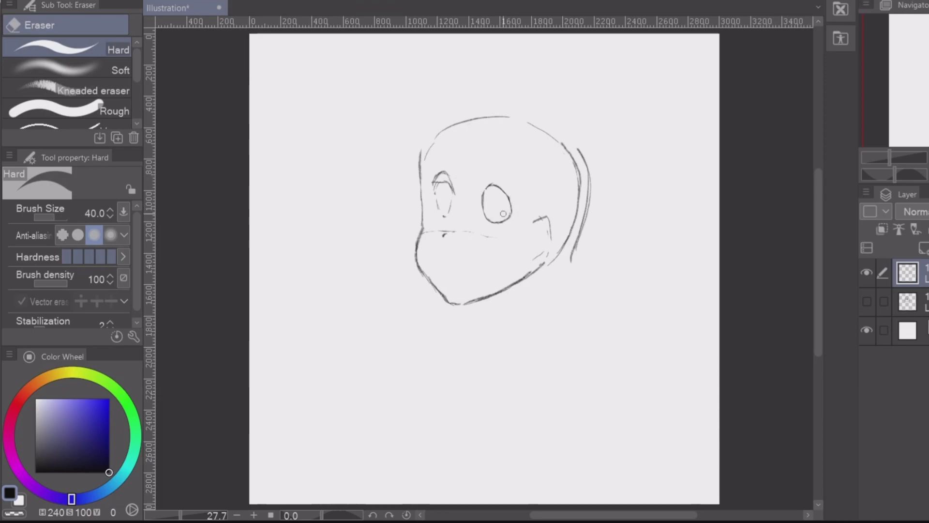
# - Rework both eye outlines with pencil and eraser, adding arched upper lids over the ovals
pyautogui.press('p')
pyautogui.press('e')
pyautogui.press('p')
pyautogui.press('e')
pyautogui.press('p')
pyautogui.press('e')
pyautogui.press('p')
pyautogui.press('e')
pyautogui.press('p')
pyautogui.moveTo(432, 194)
pyautogui.mouseDown()
pyautogui.moveTo(442, 170)
pyautogui.moveTo(442, 178)
pyautogui.mouseUp()
pyautogui.press('e')
pyautogui.press('p')
# - Lasso the sketched eyes and nudge them slightly toward the front of the face
pyautogui.press('m')
pyautogui.moveTo(507, 165); pyautogui.dragTo(514, 167)
pyautogui.moveTo(489, 206); pyautogui.dragTo(486, 207)
pyautogui.hotkey('ctrl', 'd')
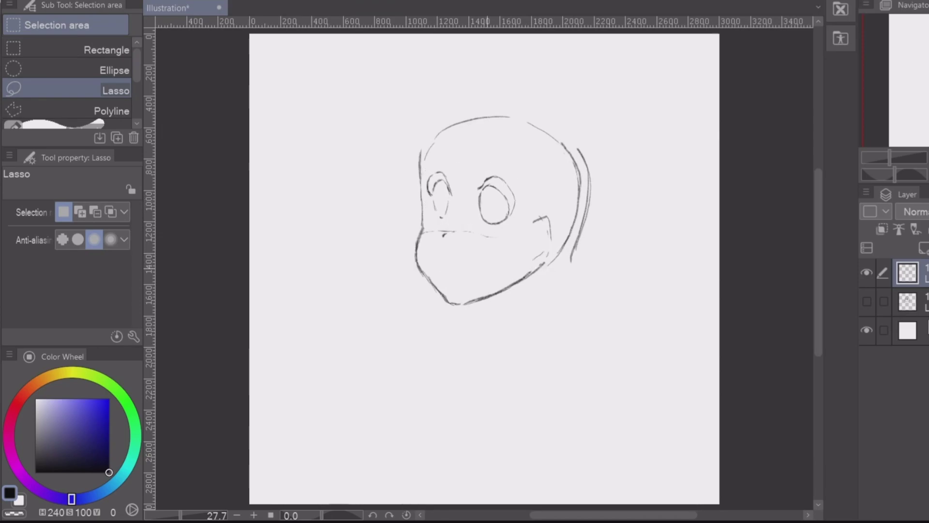
# - Refine the far eye's upper lid and oval, erasing and redrawing its lines
pyautogui.press('p')
pyautogui.press('e')
pyautogui.press('p')
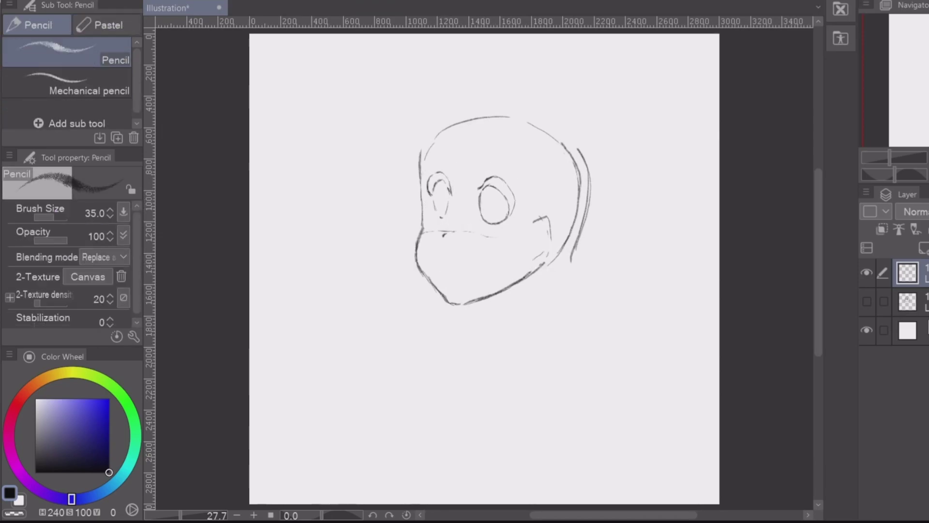
pyautogui.press('e')
pyautogui.press('p')
pyautogui.press('e')
pyautogui.moveTo(431, 193); pyautogui.dragTo(439, 173)
pyautogui.press('p')
pyautogui.press('e')
pyautogui.press('p')
pyautogui.press('e')
pyautogui.press('p')
pyautogui.press('e')
pyautogui.press('p')
# - Draw an inner oval iris in the near eye and strengthen its inner corner and upper lid
pyautogui.moveTo(495, 192); pyautogui.dragTo(495, 223)
pyautogui.moveTo(500, 194)
pyautogui.mouseDown()
pyautogui.moveTo(503, 222)
pyautogui.moveTo(501, 193)
pyautogui.moveTo(496, 222)
pyautogui.moveTo(482, 213)
pyautogui.mouseUp()
pyautogui.press('e')
pyautogui.press('p')
pyautogui.moveTo(481, 193)
pyautogui.mouseDown()
pyautogui.moveTo(485, 212)
pyautogui.moveTo(509, 204)
pyautogui.moveTo(494, 188)
pyautogui.moveTo(511, 184)
pyautogui.mouseUp()
pyautogui.press('e')
pyautogui.press('p')
pyautogui.press('e')
# - Lasso part of the face sketch and adjust it with a transform
pyautogui.press('m')
pyautogui.hotkey('ctrl', 't')
pyautogui.click(442, 249)
pyautogui.click(389, 300)
# - Draw a small oval open mouth between the nose mark and chin, and adjust it with a lasso selection
pyautogui.press('p')
pyautogui.moveTo(445, 235)
pyautogui.mouseDown()
pyautogui.moveTo(460, 259)
pyautogui.moveTo(459, 284)
pyautogui.moveTo(456, 256)
pyautogui.moveTo(459, 284)
pyautogui.moveTo(465, 265)
pyautogui.moveTo(474, 289)
pyautogui.moveTo(442, 251)
pyautogui.moveTo(460, 274)
pyautogui.moveTo(431, 264)
pyautogui.mouseUp()
pyautogui.press('e')
pyautogui.press('p')
pyautogui.press('e')
pyautogui.press('p')
pyautogui.press('e')
pyautogui.press('p')
pyautogui.press('m')
pyautogui.click(524, 318)
pyautogui.click(405, 317)
pyautogui.hotkey('ctrl', 'd')
# - Refine the oval mouth's outline and erase part of the contour between cheek and chin
pyautogui.hotkey('ctrl', '+')
pyautogui.hotkey('ctrl', '+')
pyautogui.press('e')
pyautogui.press('p')
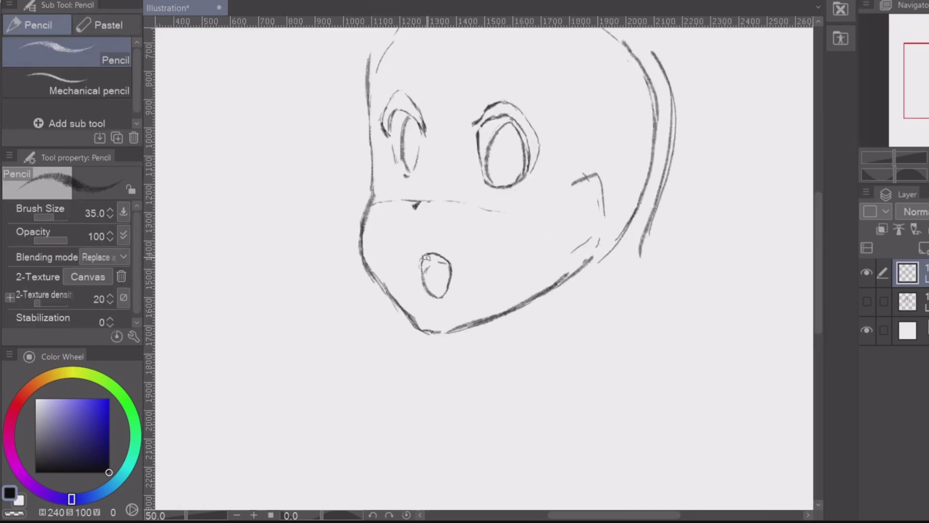
pyautogui.press('e')
pyautogui.hotkey('ctrl', '-')
pyautogui.hotkey('ctrl', '-')
pyautogui.press('p')
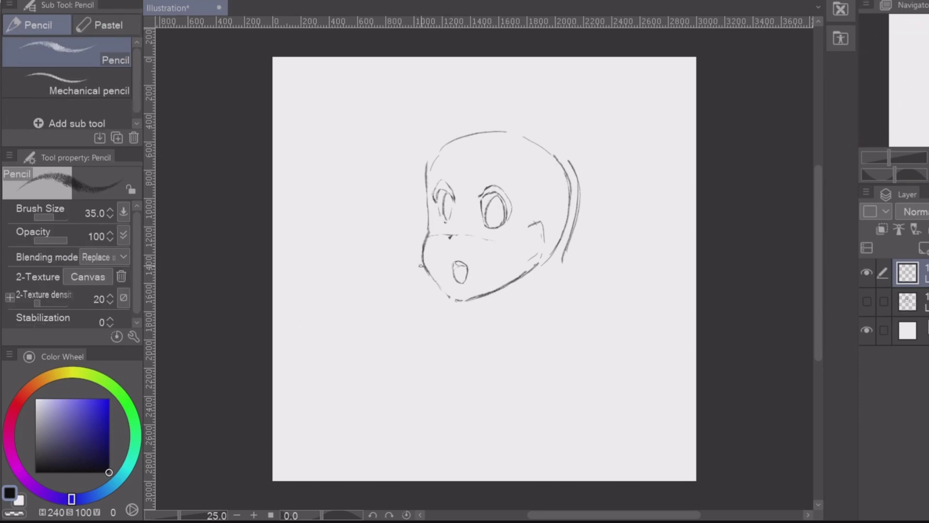
pyautogui.press('e')
pyautogui.press('p')
# - Replace the angular ear with a rounded loop and shift it slightly toward the back of the head
pyautogui.press('e')
pyautogui.moveTo(527, 264)
pyautogui.mouseDown()
pyautogui.moveTo(546, 241)
pyautogui.moveTo(523, 230)
pyautogui.mouseUp()
pyautogui.press('m')
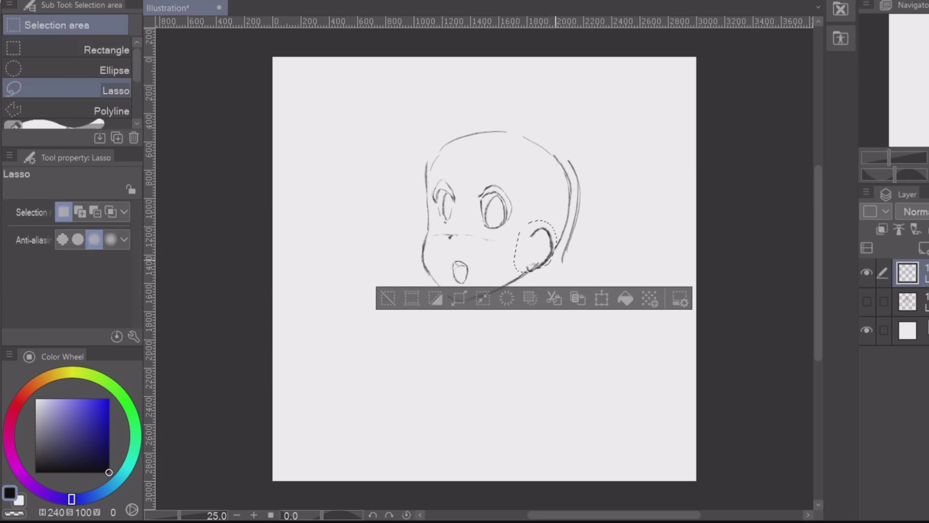
pyautogui.hotkey('ctrl', 'd')
# - Erase the jaw line between the ear and the chin
pyautogui.press('e')
pyautogui.moveTo(536, 265); pyautogui.dragTo(517, 273)
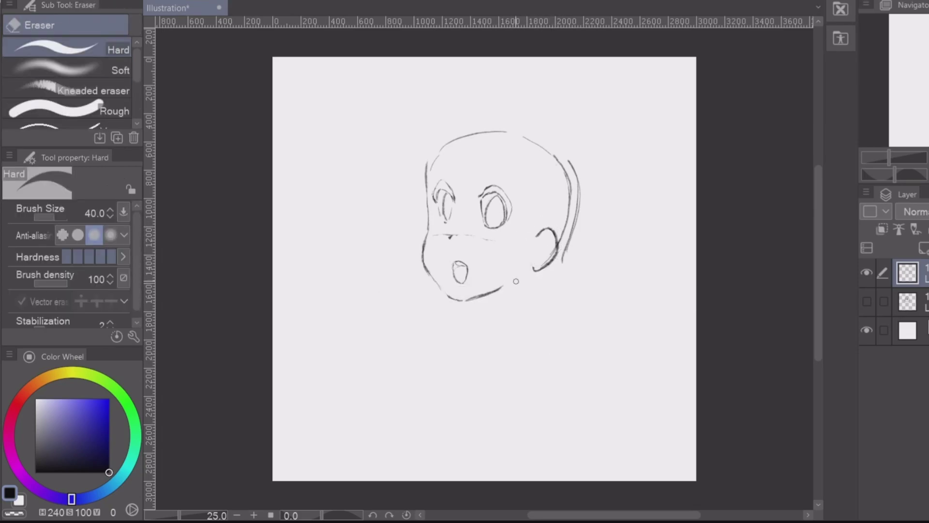
# - Clear the near eye's old lid and outline, and replace it with a light oval set closer to the ear
pyautogui.press('p')
pyautogui.press('m')
pyautogui.moveTo(518, 233); pyautogui.dragTo(529, 220)
pyautogui.hotkey('ctrl', 'd')
pyautogui.press('e')
pyautogui.moveTo(481, 190)
pyautogui.mouseDown()
pyautogui.moveTo(509, 204)
pyautogui.moveTo(492, 240)
pyautogui.moveTo(488, 224)
pyautogui.moveTo(524, 226)
pyautogui.moveTo(491, 235)
pyautogui.moveTo(496, 201)
pyautogui.moveTo(494, 224)
pyautogui.mouseUp()
pyautogui.press('p')
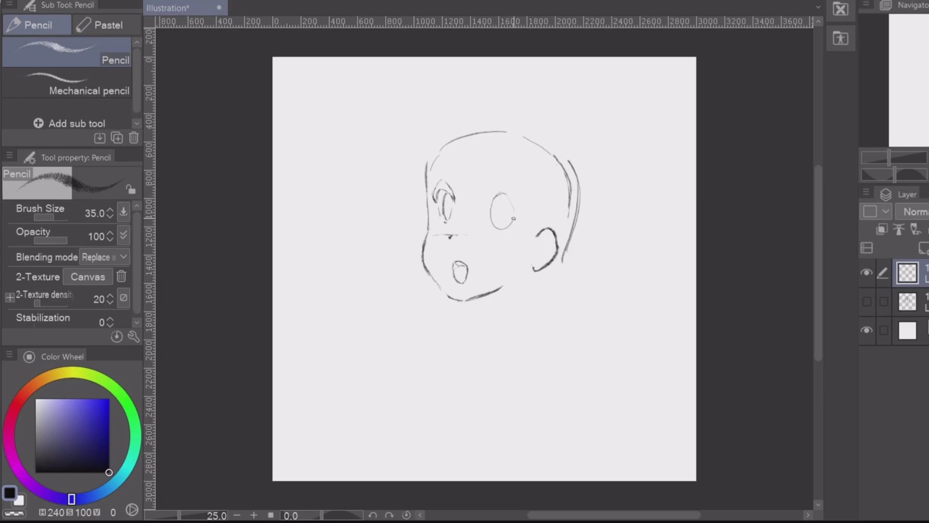
# - Pencil an arched upper lid over the near eye's new oval and darken its outer edge
pyautogui.press('e')
pyautogui.press('p')
pyautogui.press('e')
pyautogui.press('p')
pyautogui.press('e')
pyautogui.press('p')
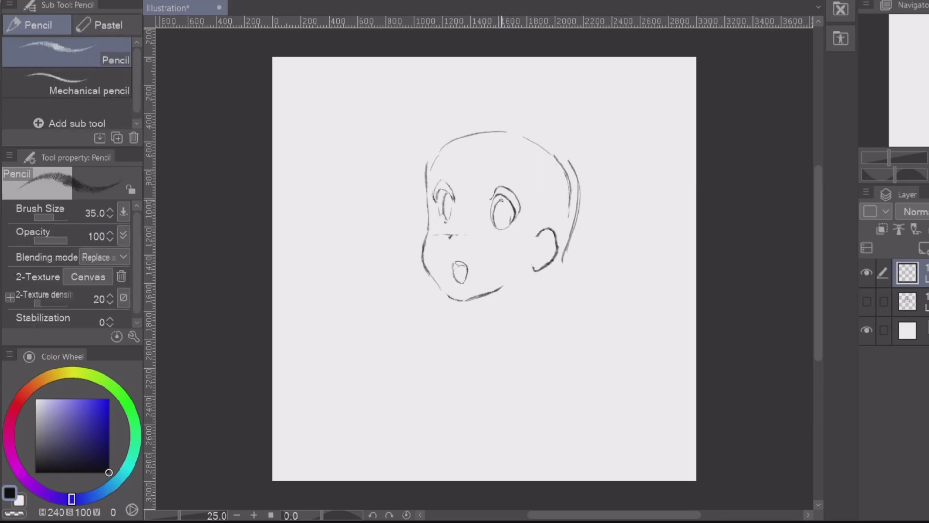
pyautogui.press('e')
pyautogui.press('p')
# - Lasso the near eye to adjust its placement, and extend the upper lid at the inner corner
pyautogui.press('m')
pyautogui.moveTo(489, 181); pyautogui.dragTo(513, 192)
pyautogui.press('e')
pyautogui.press('p')
pyautogui.press('e')
pyautogui.press('p')
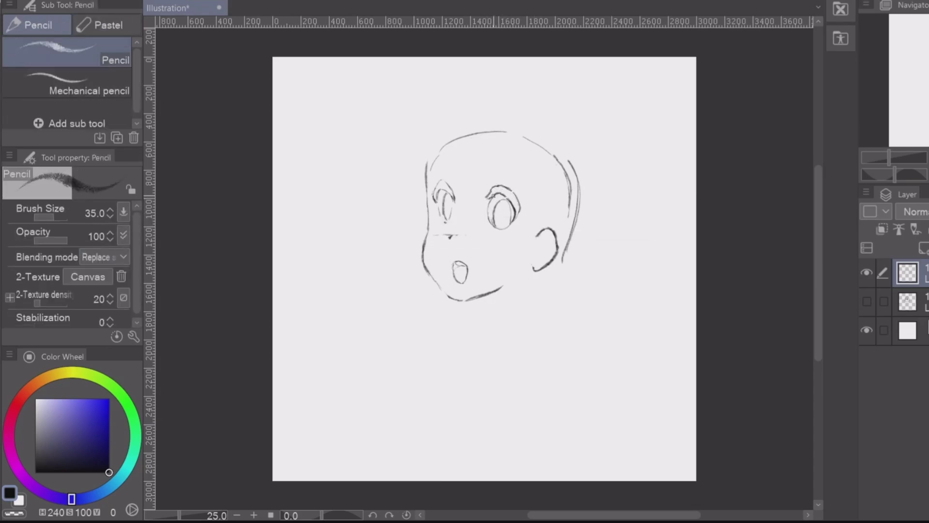
# - Thicken the near eye's upper lid and outer lash line, and clean up the oval's inner edge
pyautogui.press('e')
pyautogui.press('p')
pyautogui.press('e')
pyautogui.press('p')
pyautogui.moveTo(517, 197); pyautogui.dragTo(520, 224)
pyautogui.press('e')
pyautogui.press('p')
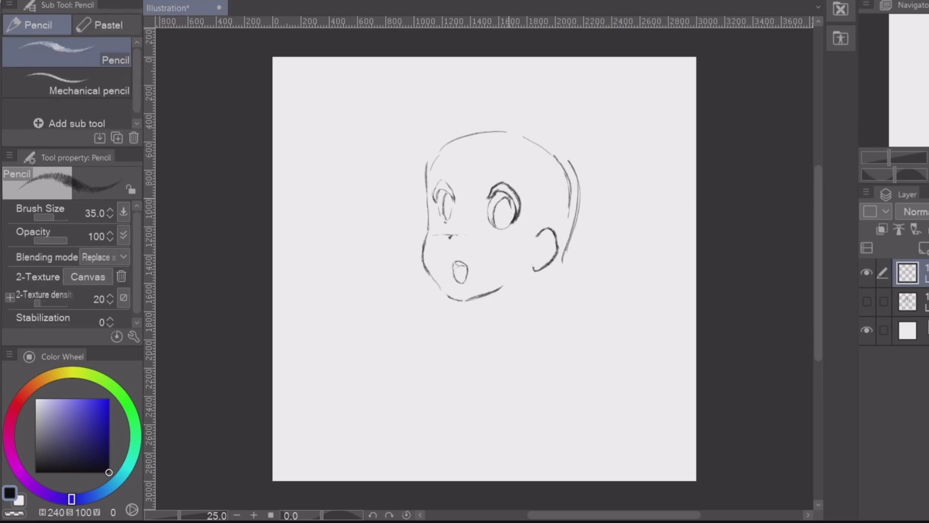
pyautogui.press('e')
pyautogui.press('p')
pyautogui.press('e')
pyautogui.moveTo(491, 213); pyautogui.dragTo(492, 222)
# - Erase the skull's top curve, redraw it higher, and move the upper back-of-head lines up to match
pyautogui.press('p')
pyautogui.press('e')
pyautogui.moveTo(431, 170)
pyautogui.mouseDown()
pyautogui.moveTo(506, 133)
pyautogui.moveTo(583, 219)
pyautogui.moveTo(527, 128)
pyautogui.mouseUp()
pyautogui.press('p')
pyautogui.press('m')
pyautogui.moveTo(566, 181); pyautogui.dragTo(569, 162)
pyautogui.hotkey('ctrl', 'd')
pyautogui.press('p')
pyautogui.hotkey('ctrl', 'y')
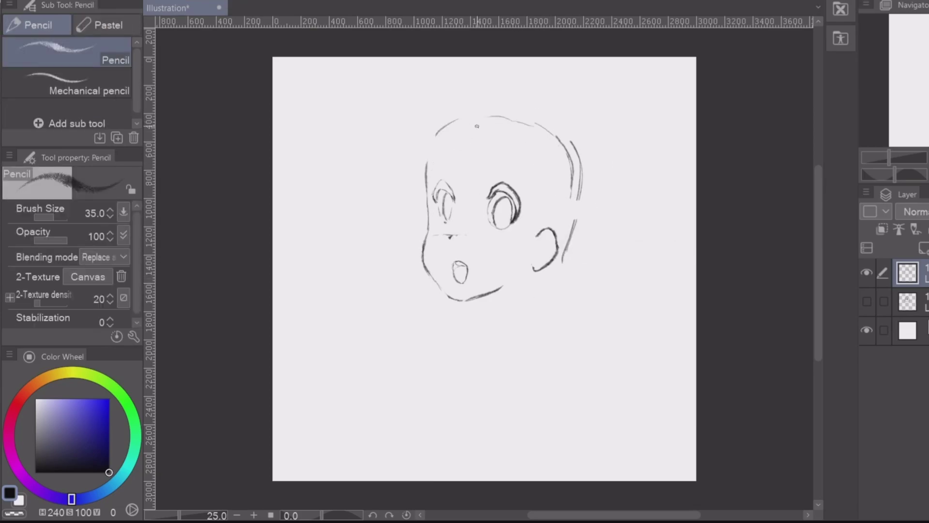
# - Pencil a pointed bang strand over the forehead and a curved hairline running down to the far side of the face
pyautogui.moveTo(467, 114); pyautogui.dragTo(482, 182)
pyautogui.press('e')
pyautogui.press('p')
pyautogui.moveTo(426, 184)
pyautogui.mouseDown()
pyautogui.moveTo(466, 115)
pyautogui.moveTo(424, 141)
pyautogui.moveTo(426, 188)
pyautogui.mouseUp()
pyautogui.press('e')
pyautogui.press('p')
pyautogui.moveTo(426, 188)
pyautogui.mouseDown()
pyautogui.moveTo(423, 137)
pyautogui.moveTo(463, 102)
pyautogui.mouseUp()
pyautogui.press('e')
pyautogui.moveTo(447, 139)
pyautogui.mouseDown()
pyautogui.moveTo(427, 171)
pyautogui.moveTo(454, 125)
pyautogui.mouseUp()
pyautogui.press('p')
# - Pencil a long hair lock along the far side of the face, hanging below the chin, and erase its surplus lines
pyautogui.press('e')
pyautogui.moveTo(417, 153)
pyautogui.mouseDown()
pyautogui.moveTo(419, 239)
pyautogui.moveTo(396, 337)
pyautogui.mouseUp()
pyautogui.press('p')
pyautogui.moveTo(413, 240); pyautogui.dragTo(414, 139)
pyautogui.moveTo(448, 101)
pyautogui.mouseDown()
pyautogui.moveTo(409, 163)
pyautogui.moveTo(415, 246)
pyautogui.mouseUp()
pyautogui.press('e')
pyautogui.press('p')
pyautogui.moveTo(447, 102)
pyautogui.mouseDown()
pyautogui.moveTo(418, 165)
pyautogui.moveTo(432, 125)
pyautogui.moveTo(401, 341)
pyautogui.mouseUp()
pyautogui.press('e')
pyautogui.press('p')
pyautogui.press('e')
pyautogui.press('p')
pyautogui.press('e')
pyautogui.moveTo(411, 261); pyautogui.dragTo(403, 342)
pyautogui.moveTo(415, 163); pyautogui.dragTo(419, 270)
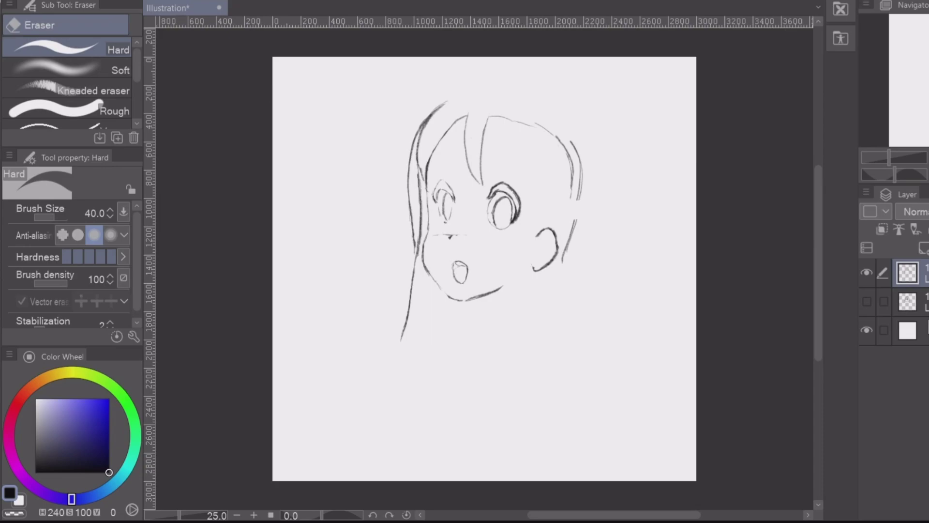
# - Redraw the central bang strand so it starts above the skull line, erasing its old edges
pyautogui.moveTo(485, 193); pyautogui.dragTo(456, 195)
pyautogui.press('p')
pyautogui.moveTo(440, 96)
pyautogui.mouseDown()
pyautogui.moveTo(434, 126)
pyautogui.moveTo(453, 190)
pyautogui.mouseUp()
pyautogui.press('e')
pyautogui.moveTo(455, 140); pyautogui.dragTo(454, 156)
pyautogui.moveTo(443, 98); pyautogui.dragTo(449, 183)
pyautogui.press('p')
pyautogui.moveTo(467, 102); pyautogui.dragTo(452, 191)
pyautogui.press('e')
pyautogui.moveTo(455, 150); pyautogui.dragTo(467, 101)
pyautogui.moveTo(448, 178); pyautogui.dragTo(452, 195)
pyautogui.press('p')
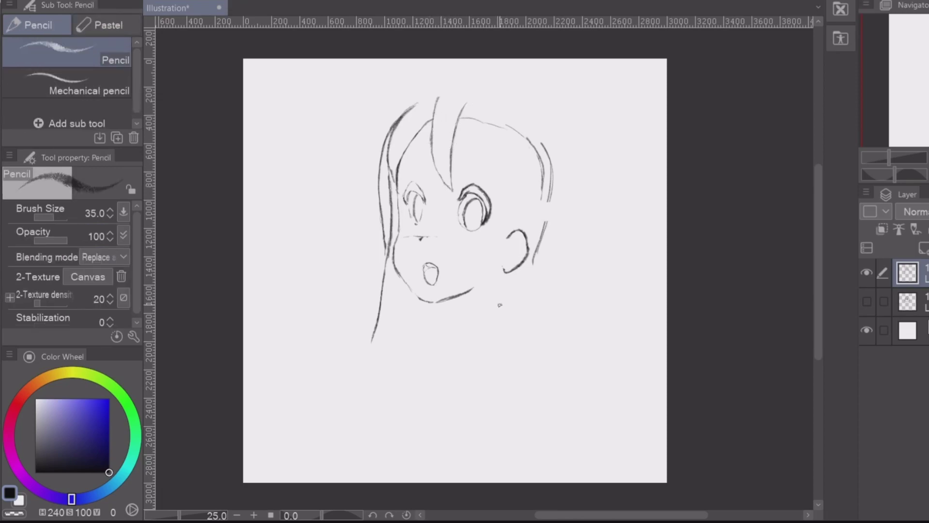
pyautogui.moveTo(449, 163); pyautogui.dragTo(451, 146)
pyautogui.press('e')
pyautogui.press('p')
# - Select and adjust the central bang strand, curving its upper end toward the far side of the crown
pyautogui.moveTo(454, 192)
pyautogui.mouseDown()
pyautogui.moveTo(446, 89)
pyautogui.moveTo(457, 81)
pyautogui.mouseUp()
pyautogui.moveTo(443, 92)
pyautogui.mouseDown()
pyautogui.moveTo(400, 87)
pyautogui.moveTo(393, 106)
pyautogui.moveTo(389, 92)
pyautogui.mouseUp()
pyautogui.press('m')
pyautogui.hotkey('ctrl', 'd')
pyautogui.press('e')
pyautogui.press('p')
pyautogui.press('e')
pyautogui.press('p')
# - Pencil a long bang strand from the crown past the near eye's outer corner, and erase the skull line beside it
pyautogui.moveTo(454, 182); pyautogui.dragTo(463, 217)
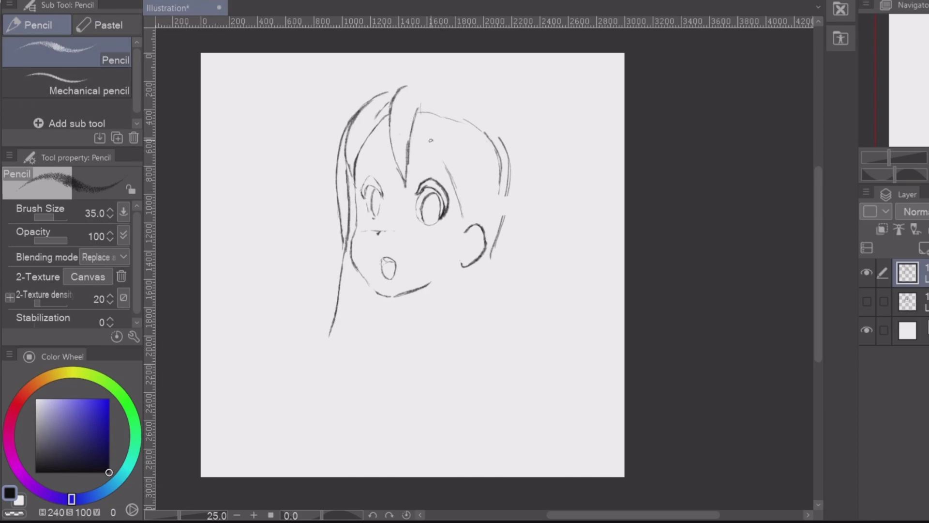
pyautogui.moveTo(420, 103); pyautogui.dragTo(467, 220)
pyautogui.press('e')
pyautogui.moveTo(424, 127)
pyautogui.mouseDown()
pyautogui.moveTo(462, 216)
pyautogui.moveTo(460, 189)
pyautogui.mouseUp()
pyautogui.moveTo(420, 114)
pyautogui.mouseDown()
pyautogui.moveTo(433, 138)
pyautogui.moveTo(453, 123)
pyautogui.moveTo(456, 164)
pyautogui.mouseUp()
pyautogui.press('p')
pyautogui.press('e')
pyautogui.press('p')
pyautogui.press('e')
pyautogui.press('p')
# - Add a second line behind the near bang strand, and pencil the side lock's inner edge down to the jaw
pyautogui.moveTo(448, 105)
pyautogui.mouseDown()
pyautogui.moveTo(468, 196)
pyautogui.moveTo(460, 224)
pyautogui.mouseUp()
pyautogui.press('e')
pyautogui.press('p')
pyautogui.moveTo(431, 293); pyautogui.dragTo(470, 172)
pyautogui.press('e')
pyautogui.press('p')
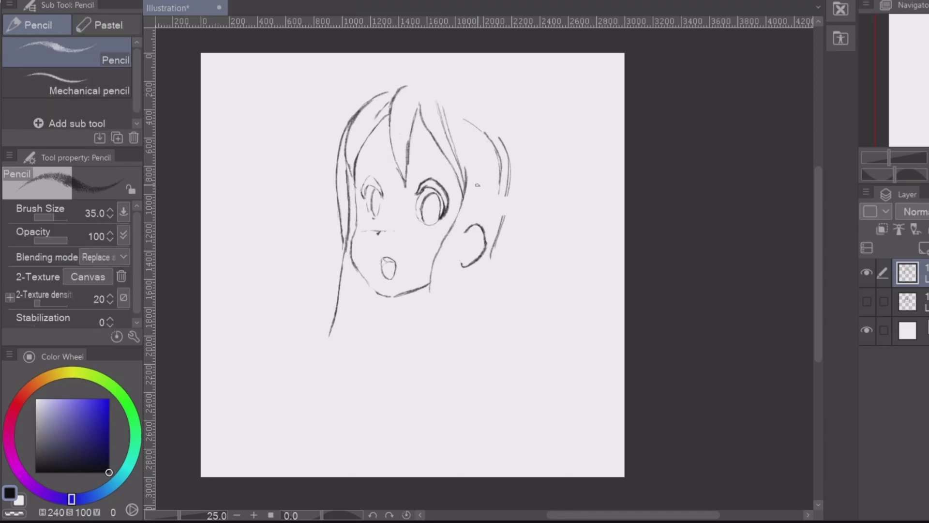
# - Select the ear and move it farther back, and erase the lower back-of-head line crossing it
pyautogui.moveTo(460, 223); pyautogui.dragTo(454, 276)
pyautogui.press('m')
pyautogui.moveTo(505, 219); pyautogui.dragTo(521, 218)
pyautogui.hotkey('ctrl', 'd')
pyautogui.press('e')
pyautogui.moveTo(491, 257); pyautogui.dragTo(498, 235)
# - Pencil the near side lock's outer edge in front of the ear, and redraw its inner edge past the jaw
pyautogui.press('p')
pyautogui.moveTo(485, 177); pyautogui.dragTo(477, 240)
pyautogui.moveTo(481, 211); pyautogui.dragTo(476, 251)
pyautogui.moveTo(483, 182); pyautogui.dragTo(464, 306)
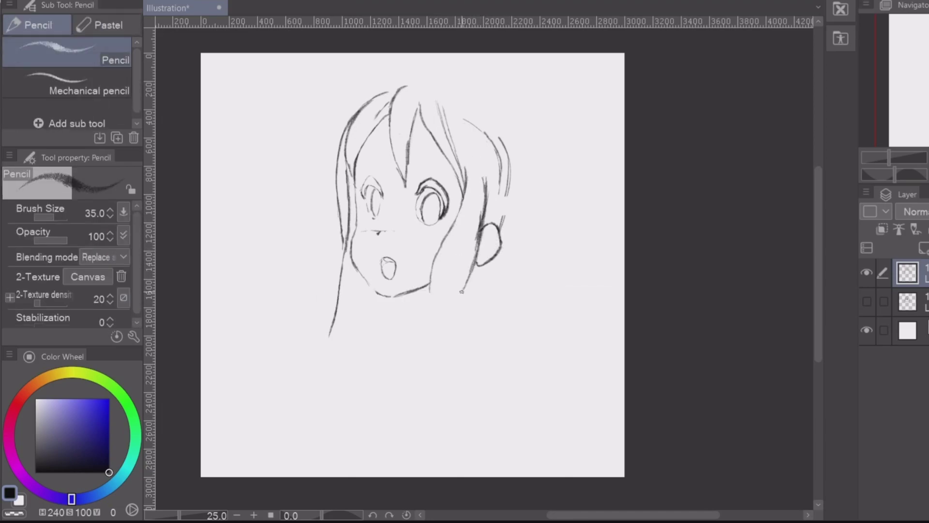
pyautogui.press('e')
pyautogui.press('p')
pyautogui.moveTo(442, 253); pyautogui.dragTo(433, 304)
pyautogui.moveTo(460, 212); pyautogui.dragTo(433, 284)
pyautogui.press('e')
pyautogui.press('p')
pyautogui.press('e')
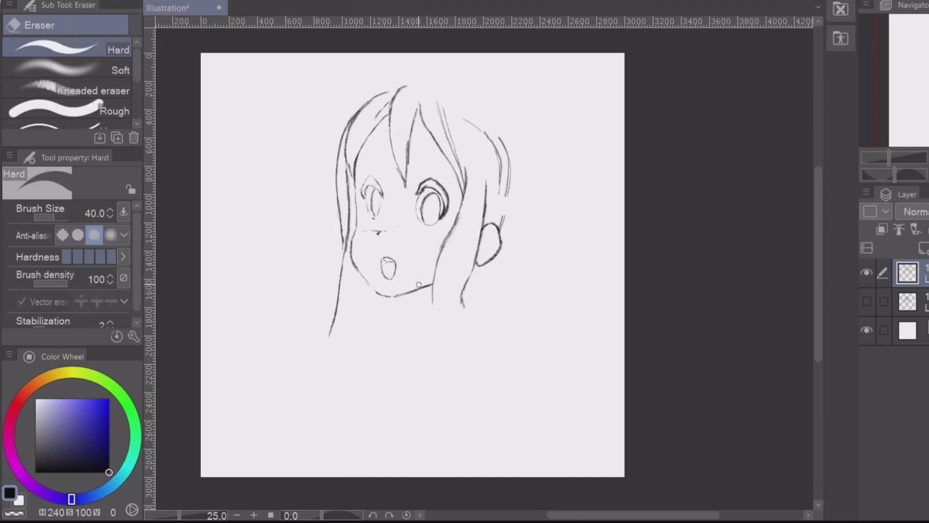
# - Pencil short, rounded eyebrows above both eyes
pyautogui.press('p')
pyautogui.moveTo(367, 151); pyautogui.dragTo(376, 142)
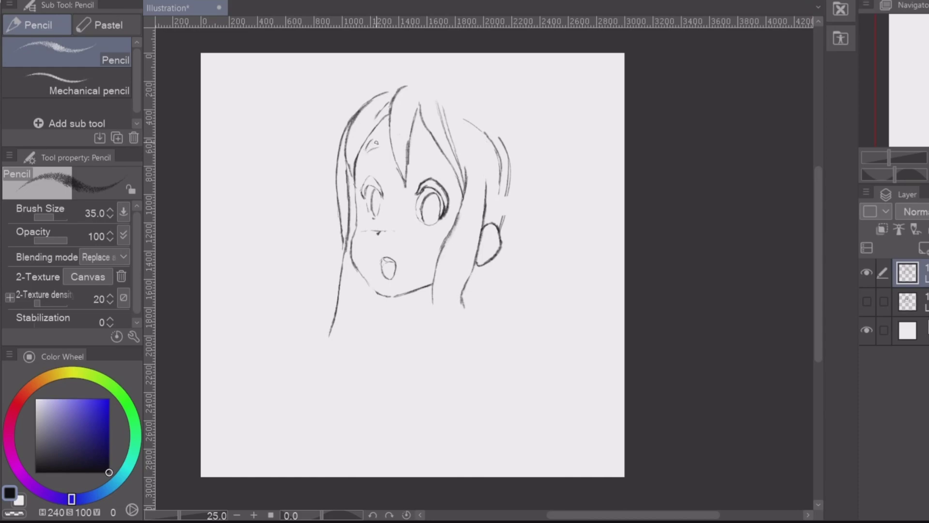
pyautogui.press('e')
pyautogui.press('p')
pyautogui.press('e')
pyautogui.press('p')
pyautogui.moveTo(450, 134)
pyautogui.mouseDown()
pyautogui.moveTo(437, 103)
pyautogui.moveTo(462, 169)
pyautogui.moveTo(445, 139)
pyautogui.moveTo(453, 155)
pyautogui.mouseUp()
pyautogui.press('e')
pyautogui.press('p')
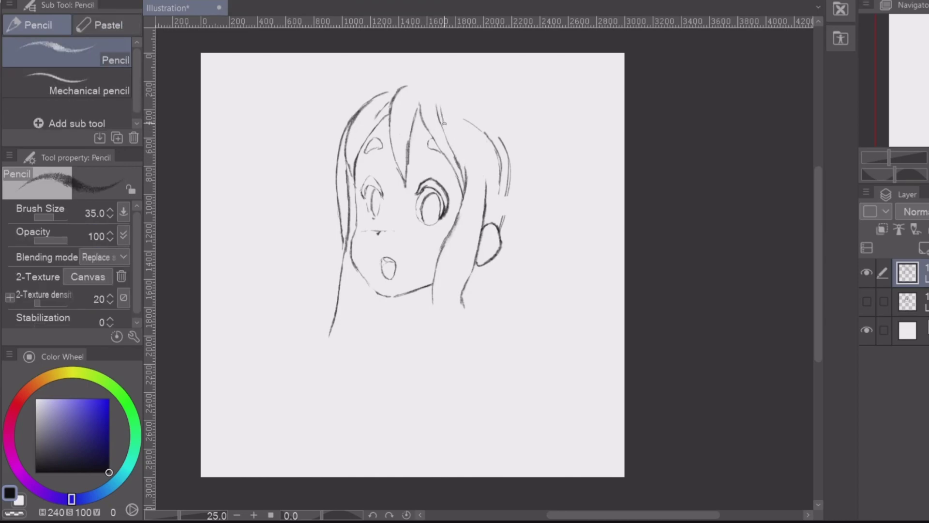
# - Pencil the hair's top contour across the crown, add a strand behind the bangs, and clean up overlapping lines
pyautogui.moveTo(456, 109)
pyautogui.mouseDown()
pyautogui.moveTo(467, 153)
pyautogui.moveTo(497, 148)
pyautogui.moveTo(508, 179)
pyautogui.mouseUp()
pyautogui.press('e')
pyautogui.press('p')
pyautogui.moveTo(370, 99)
pyautogui.mouseDown()
pyautogui.moveTo(430, 90)
pyautogui.moveTo(398, 89)
pyautogui.mouseUp()
pyautogui.press('e')
pyautogui.moveTo(397, 91)
pyautogui.mouseDown()
pyautogui.moveTo(379, 93)
pyautogui.moveTo(468, 95)
pyautogui.mouseUp()
pyautogui.press('p')
pyautogui.press('e')
pyautogui.press('p')
# - Pencil the hat's lower edge sloping from the crown to behind the ear, with a short hair line below it
pyautogui.moveTo(517, 227)
pyautogui.mouseDown()
pyautogui.moveTo(528, 161)
pyautogui.moveTo(531, 187)
pyautogui.mouseUp()
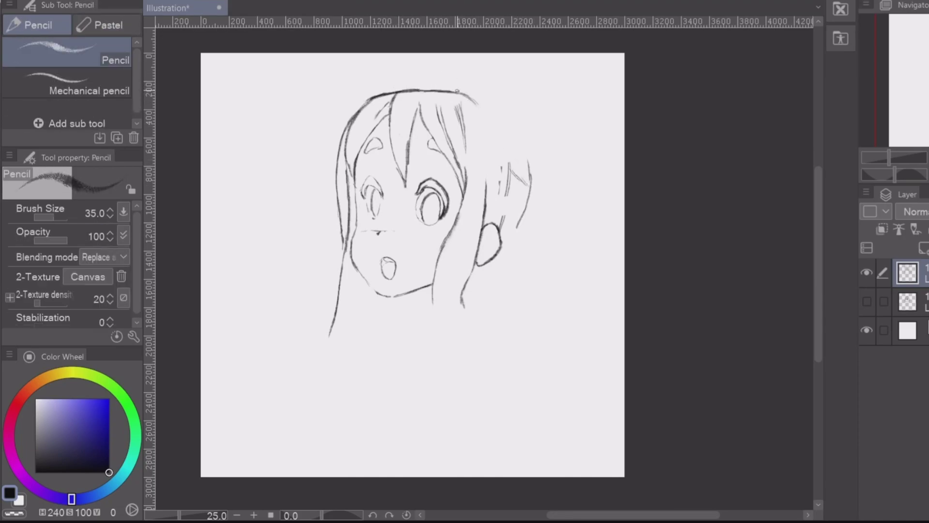
pyautogui.press('e')
pyautogui.press('p')
pyautogui.moveTo(490, 130)
pyautogui.mouseDown()
pyautogui.moveTo(531, 192)
pyautogui.moveTo(530, 167)
pyautogui.moveTo(532, 188)
pyautogui.mouseUp()
pyautogui.press('e')
pyautogui.press('p')
pyautogui.moveTo(441, 89)
pyautogui.mouseDown()
pyautogui.moveTo(474, 108)
pyautogui.moveTo(494, 141)
pyautogui.mouseUp()
pyautogui.press('e')
pyautogui.moveTo(478, 105)
pyautogui.mouseDown()
pyautogui.moveTo(492, 140)
pyautogui.moveTo(456, 93)
pyautogui.moveTo(444, 96)
pyautogui.moveTo(497, 135)
pyautogui.mouseUp()
pyautogui.press('p')
pyautogui.moveTo(440, 90)
pyautogui.mouseDown()
pyautogui.moveTo(474, 110)
pyautogui.moveTo(497, 157)
pyautogui.mouseUp()
pyautogui.press('e')
pyautogui.moveTo(436, 87); pyautogui.dragTo(476, 110)
pyautogui.moveTo(465, 100); pyautogui.dragTo(512, 173)
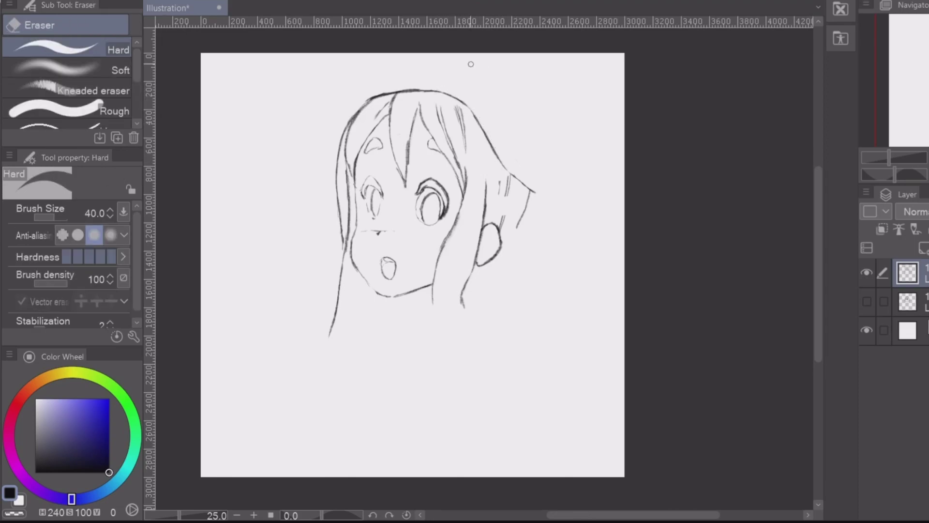
# - Refine the curve of the hat's edge at the crown, and erase its angular corner behind the head
pyautogui.press('p')
pyautogui.moveTo(452, 100); pyautogui.dragTo(471, 110)
pyautogui.press('e')
pyautogui.moveTo(447, 93); pyautogui.dragTo(469, 103)
pyautogui.press('p')
pyautogui.press('e')
pyautogui.moveTo(494, 148)
pyautogui.mouseDown()
pyautogui.moveTo(533, 206)
pyautogui.moveTo(554, 175)
pyautogui.mouseUp()
# - Pencil a large, puffy beret outline from the front hairline over the head to behind the ear, and erase surplus lines
pyautogui.press('p')
pyautogui.moveTo(493, 53); pyautogui.dragTo(566, 126)
pyautogui.moveTo(363, 101)
pyautogui.mouseDown()
pyautogui.moveTo(370, 60)
pyautogui.moveTo(477, 54)
pyautogui.moveTo(525, 83)
pyautogui.mouseUp()
pyautogui.moveTo(502, 63); pyautogui.dragTo(565, 141)
pyautogui.moveTo(531, 201)
pyautogui.mouseDown()
pyautogui.moveTo(571, 167)
pyautogui.moveTo(562, 124)
pyautogui.mouseUp()
pyautogui.press('e')
pyautogui.moveTo(484, 54); pyautogui.dragTo(559, 136)
pyautogui.moveTo(556, 175); pyautogui.dragTo(543, 191)
pyautogui.press('p')
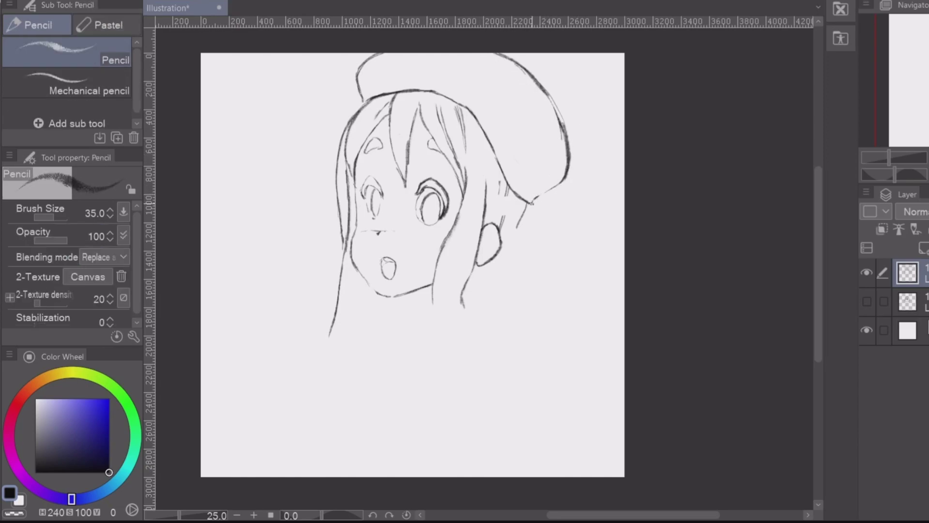
# - Darken and smooth the beret's back curve, and pencil a small nub on its top
pyautogui.moveTo(548, 90)
pyautogui.mouseDown()
pyautogui.moveTo(568, 136)
pyautogui.moveTo(565, 159)
pyautogui.mouseUp()
pyautogui.press('e')
pyautogui.moveTo(519, 67); pyautogui.dragTo(545, 95)
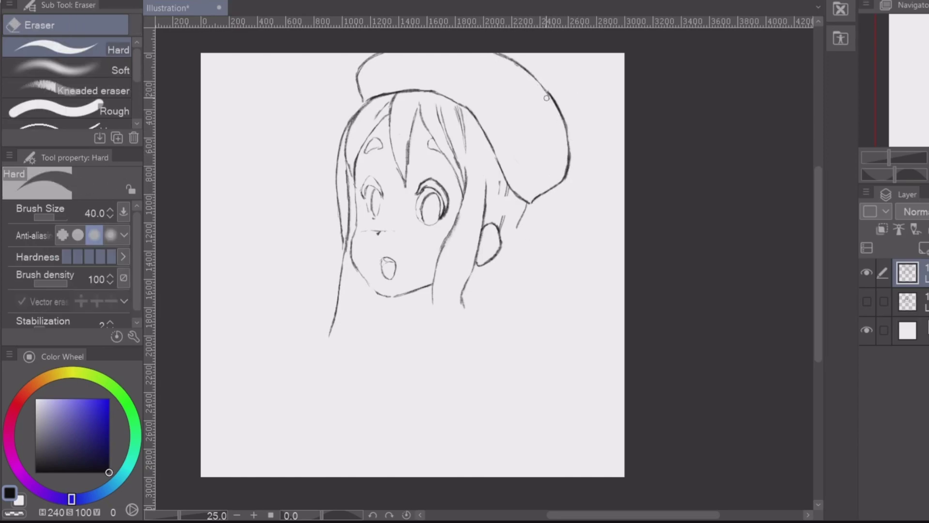
pyautogui.press('p')
pyautogui.hotkey('ctrl', 'z')
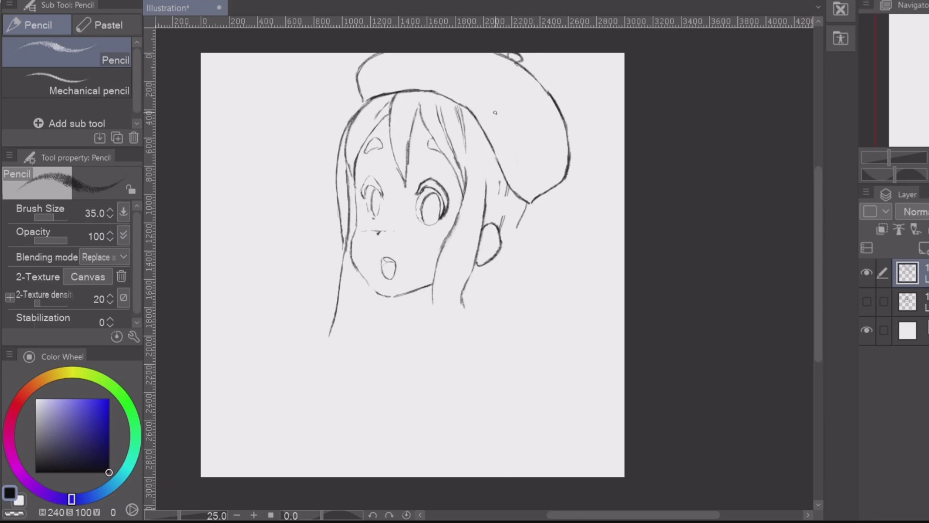
# - Pencil the long back hair sweeping down from the beret's rear corner past the shoulder, with a short neck line below the ear
pyautogui.press('e')
pyautogui.press('p')
pyautogui.moveTo(514, 243); pyautogui.dragTo(530, 205)
pyautogui.moveTo(531, 204); pyautogui.dragTo(560, 186)
pyautogui.press('e')
pyautogui.press('p')
pyautogui.press('e')
pyautogui.moveTo(523, 218)
pyautogui.mouseDown()
pyautogui.moveTo(511, 257)
pyautogui.moveTo(514, 242)
pyautogui.mouseUp()
pyautogui.press('p')
pyautogui.moveTo(514, 244)
pyautogui.mouseDown()
pyautogui.moveTo(511, 275)
pyautogui.moveTo(528, 312)
pyautogui.mouseUp()
pyautogui.moveTo(517, 287); pyautogui.dragTo(576, 374)
pyautogui.moveTo(472, 270); pyautogui.dragTo(481, 292)
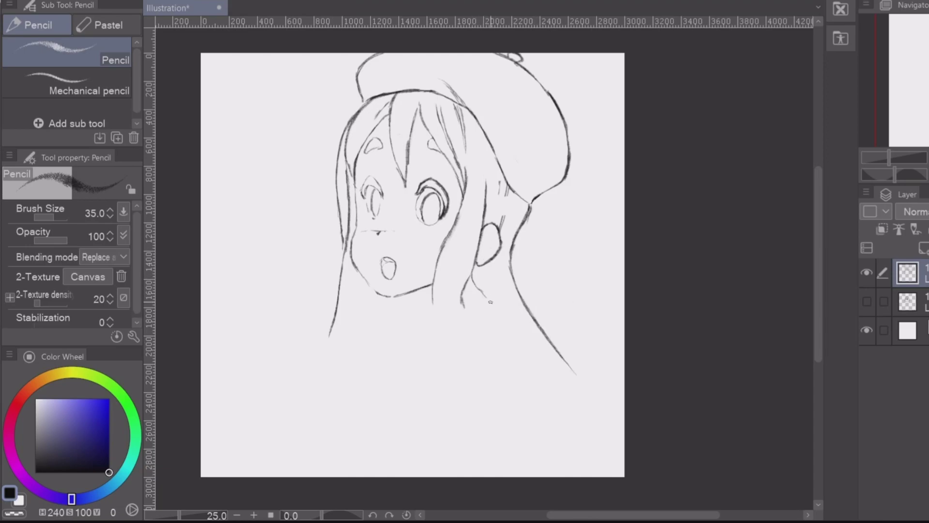
# - Erase the stray hair lines around the ear and beneath the beret, and pencil the strand that meets the ear
pyautogui.press('e')
pyautogui.moveTo(507, 182)
pyautogui.mouseDown()
pyautogui.moveTo(492, 232)
pyautogui.moveTo(501, 254)
pyautogui.mouseUp()
pyautogui.press('p')
pyautogui.press('e')
pyautogui.moveTo(505, 189); pyautogui.dragTo(502, 216)
pyautogui.moveTo(513, 244); pyautogui.dragTo(517, 250)
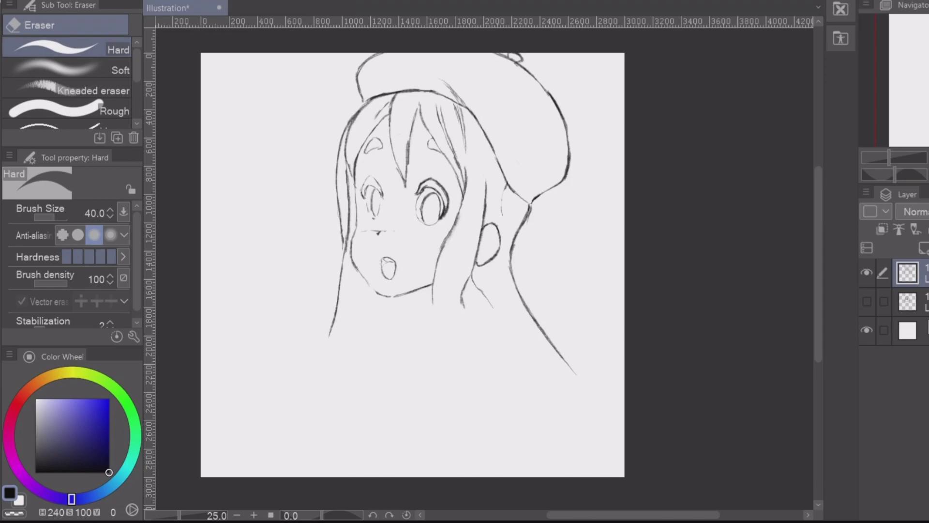
pyautogui.press('p')
pyautogui.moveTo(487, 198); pyautogui.dragTo(491, 218)
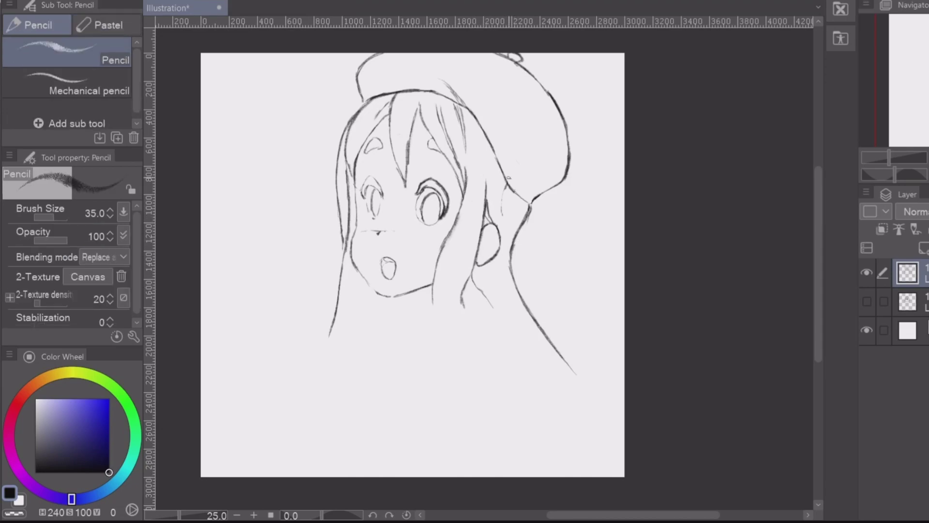
# - Redraw the front edge of the near side lock along the cheek, extending it below the jaw, and erase the old line
pyautogui.moveTo(446, 237); pyautogui.dragTo(433, 304)
pyautogui.press('e')
pyautogui.moveTo(456, 221); pyautogui.dragTo(437, 301)
pyautogui.press('p')
pyautogui.moveTo(444, 247); pyautogui.dragTo(439, 319)
pyautogui.press('e')
pyautogui.press('p')
# - Strengthen the bang strands at the center and near the temple, erasing rough lines between them
pyautogui.moveTo(470, 154); pyautogui.dragTo(465, 195)
pyautogui.press('e')
pyautogui.press('p')
pyautogui.moveTo(419, 96); pyautogui.dragTo(411, 131)
pyautogui.press('e')
pyautogui.press('p')
pyautogui.moveTo(420, 93); pyautogui.dragTo(428, 127)
pyautogui.press('e')
pyautogui.press('p')
pyautogui.press('e')
pyautogui.press('p')
# - Redraw the far-side hair strands beside the face with cleaner curves, and erase the surplus lines
pyautogui.moveTo(354, 180)
pyautogui.mouseDown()
pyautogui.moveTo(359, 115)
pyautogui.moveTo(375, 100)
pyautogui.moveTo(349, 214)
pyautogui.mouseUp()
pyautogui.press('e')
pyautogui.press('p')
pyautogui.press('e')
pyautogui.press('p')
pyautogui.moveTo(337, 163); pyautogui.dragTo(344, 236)
pyautogui.press('e')
pyautogui.moveTo(335, 186); pyautogui.dragTo(342, 249)
pyautogui.press('p')
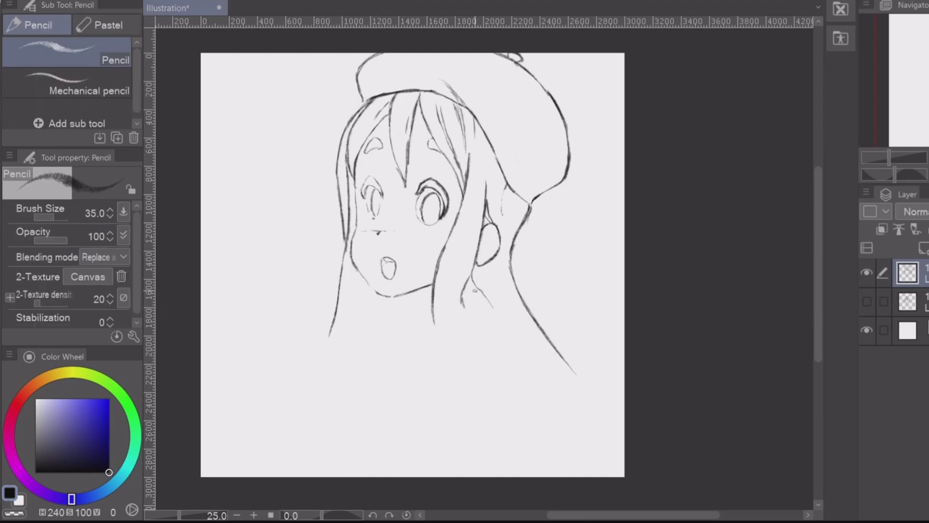
# - Pencil the ear's top and inner folds, and refine the end of the lock below the ear
pyautogui.moveTo(484, 227); pyautogui.dragTo(499, 222)
pyautogui.press('e')
pyautogui.press('p')
pyautogui.press('e')
pyautogui.press('p')
pyautogui.moveTo(489, 250)
pyautogui.mouseDown()
pyautogui.moveTo(504, 220)
pyautogui.moveTo(479, 279)
pyautogui.mouseUp()
pyautogui.press('e')
pyautogui.press('p')
# - Pencil a rounded shoulder line running out from the neck, and erase the hair and neck lines around it
pyautogui.moveTo(486, 254)
pyautogui.mouseDown()
pyautogui.moveTo(489, 291)
pyautogui.moveTo(538, 289)
pyautogui.mouseUp()
pyautogui.press('e')
pyautogui.press('p')
pyautogui.moveTo(473, 282); pyautogui.dragTo(548, 308)
pyautogui.press('e')
pyautogui.moveTo(506, 272); pyautogui.dragTo(521, 277)
pyautogui.moveTo(487, 280); pyautogui.dragTo(489, 290)
pyautogui.press('p')
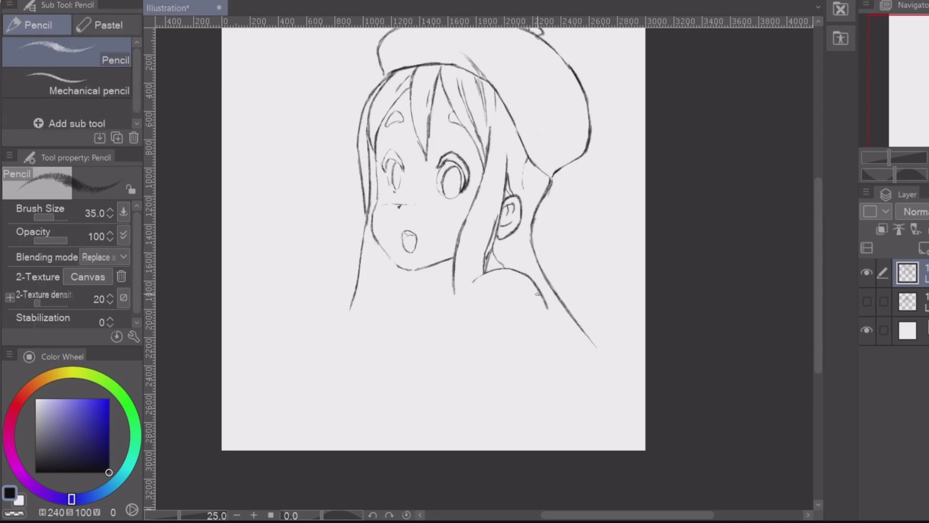
# - Pencil the upper arm's back and front contours down to the bent elbow, and clean up the inner elbow crease
pyautogui.moveTo(546, 299)
pyautogui.mouseDown()
pyautogui.moveTo(562, 416)
pyautogui.moveTo(551, 443)
pyautogui.mouseUp()
pyautogui.moveTo(477, 283)
pyautogui.mouseDown()
pyautogui.moveTo(437, 353)
pyautogui.moveTo(426, 400)
pyautogui.moveTo(397, 426)
pyautogui.moveTo(391, 450)
pyautogui.mouseUp()
pyautogui.press('e')
pyautogui.moveTo(409, 406); pyautogui.dragTo(430, 397)
# - Pencil the raised forearm with a rounded sweater cuff below the chin, including the cuff's lower edge
pyautogui.press('p')
pyautogui.moveTo(427, 315); pyautogui.dragTo(422, 379)
pyautogui.moveTo(363, 321)
pyautogui.mouseDown()
pyautogui.moveTo(345, 335)
pyautogui.moveTo(414, 313)
pyautogui.mouseUp()
pyautogui.press('e')
pyautogui.press('p')
pyautogui.moveTo(345, 334); pyautogui.dragTo(336, 448)
pyautogui.press('e')
pyautogui.press('p')
pyautogui.moveTo(347, 369); pyautogui.dragTo(391, 359)
pyautogui.press('e')
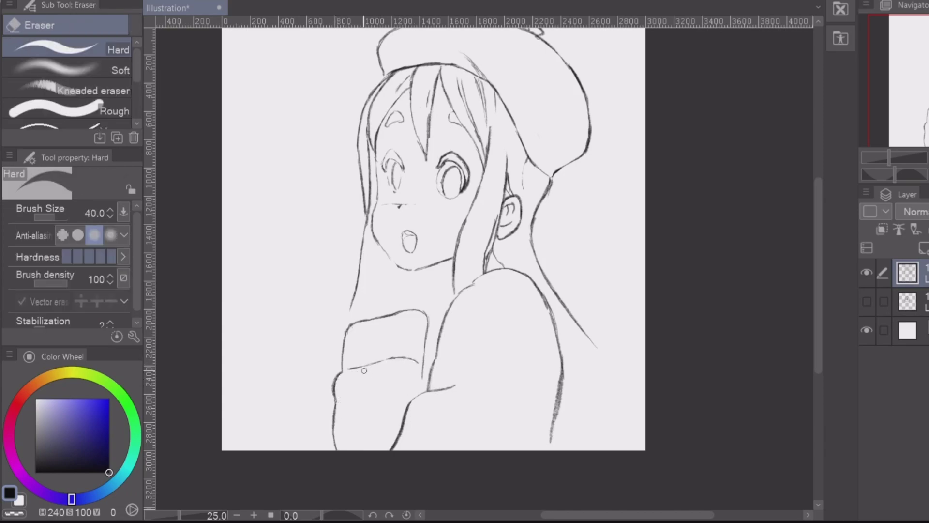
# - Pencil vertical ribbing lines across the sweater cuff
pyautogui.press('p')
pyautogui.moveTo(410, 320); pyautogui.dragTo(408, 356)
pyautogui.moveTo(380, 321)
pyautogui.mouseDown()
pyautogui.moveTo(378, 340)
pyautogui.moveTo(359, 359)
pyautogui.mouseUp()
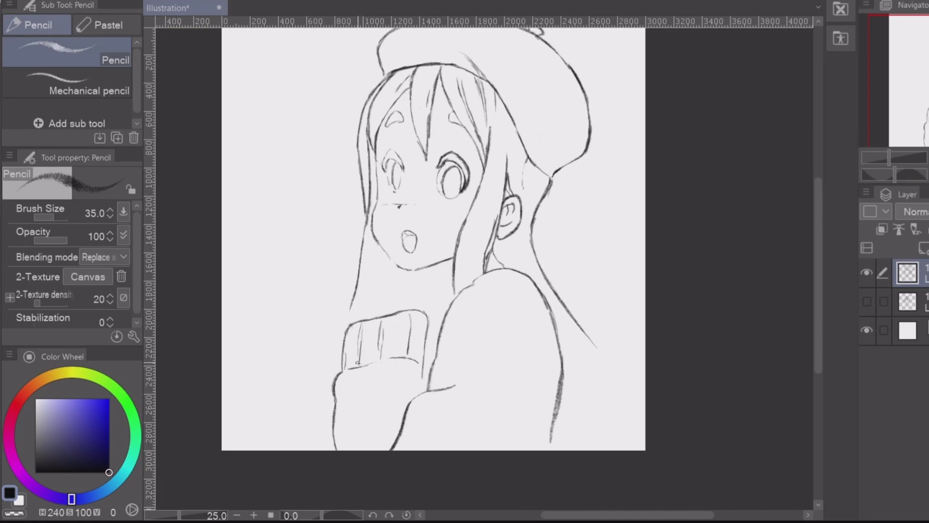
pyautogui.press('e')
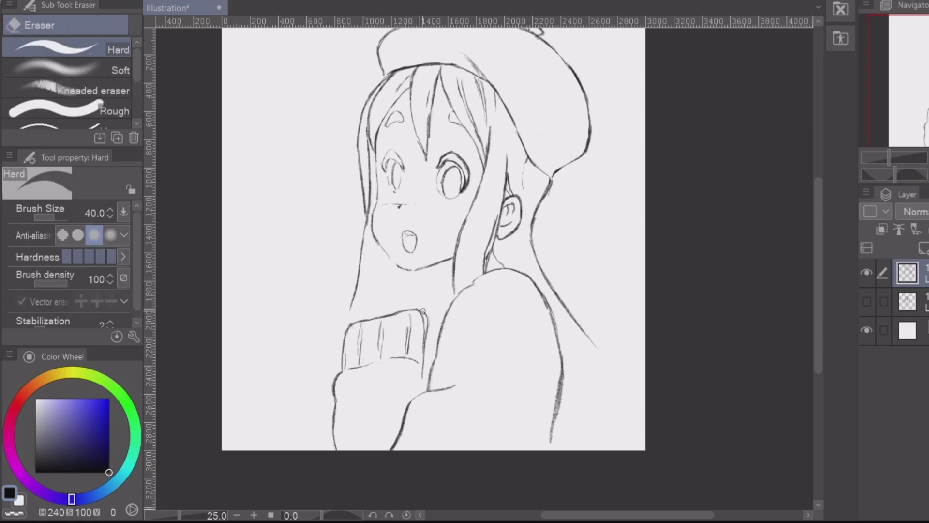
# - Lasso the cuff and forearm, scale them to 95%, and move them closer to the upper arm
pyautogui.press('m')
pyautogui.moveTo(419, 296); pyautogui.dragTo(440, 309)
pyautogui.hotkey('ctrl', 't')
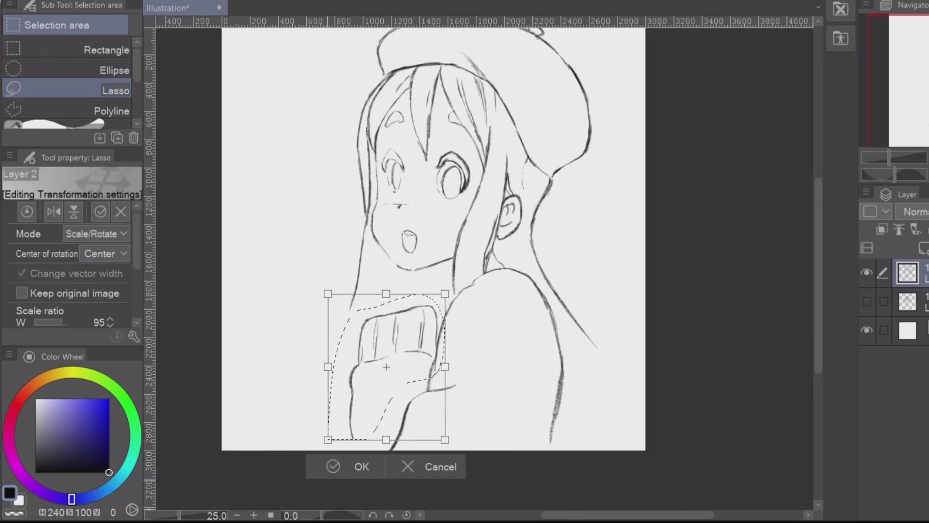
pyautogui.press('Return')
pyautogui.press('e')
pyautogui.press('p')
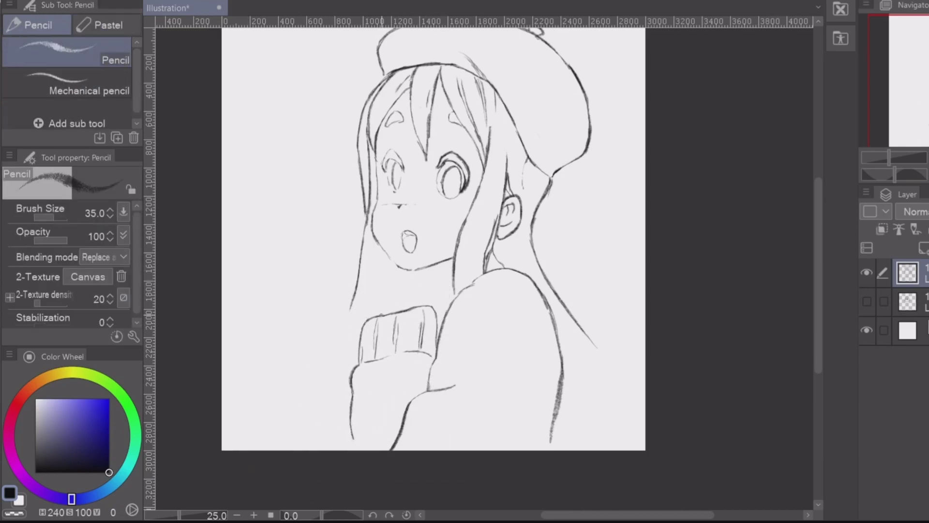
# - Create a new layer, and pencil the back of the hand and the first fingers rising from the cuff to the mouth
pyautogui.hotkey('ctrl', 'shift', 'n')
pyautogui.moveTo(408, 270); pyautogui.dragTo(428, 235)
pyautogui.press('e')
pyautogui.press('p')
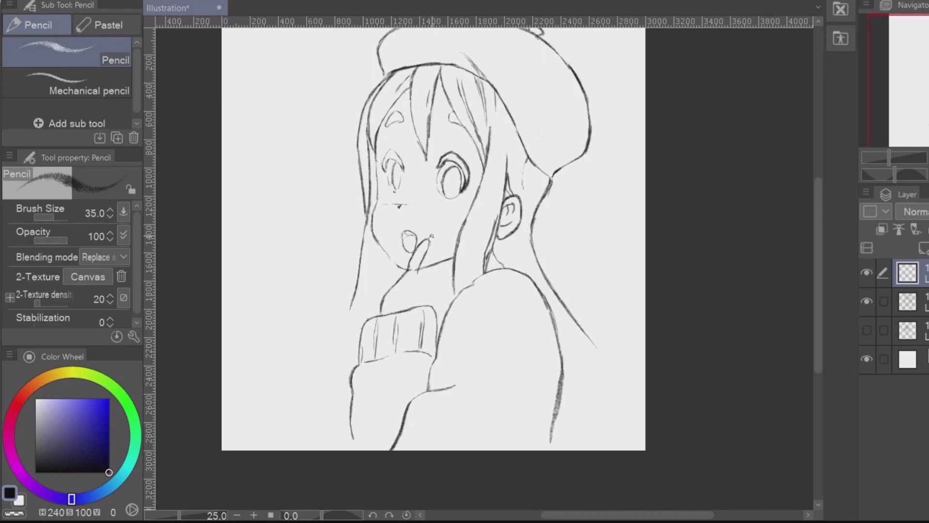
pyautogui.press('e')
pyautogui.press('p')
pyautogui.press('e')
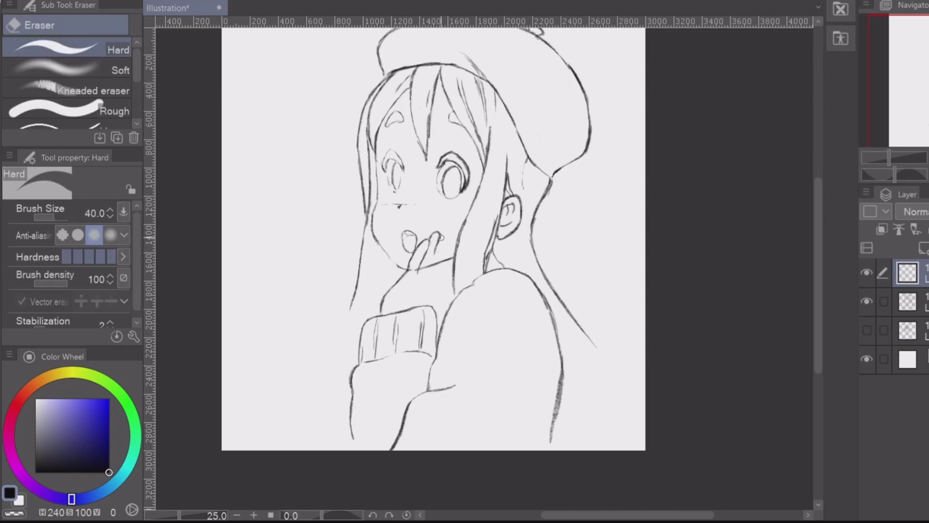
# - Pencil the remaining fingers and the hand's outer edge down to the cuff, erasing and correcting the finger lines
pyautogui.press('p')
pyautogui.press('e')
pyautogui.press('p')
pyautogui.press('e')
pyautogui.moveTo(411, 244); pyautogui.dragTo(421, 269)
pyautogui.press('p')
pyautogui.press('e')
pyautogui.press('p')
pyautogui.press('e')
pyautogui.press('p')
pyautogui.press('e')
pyautogui.press('p')
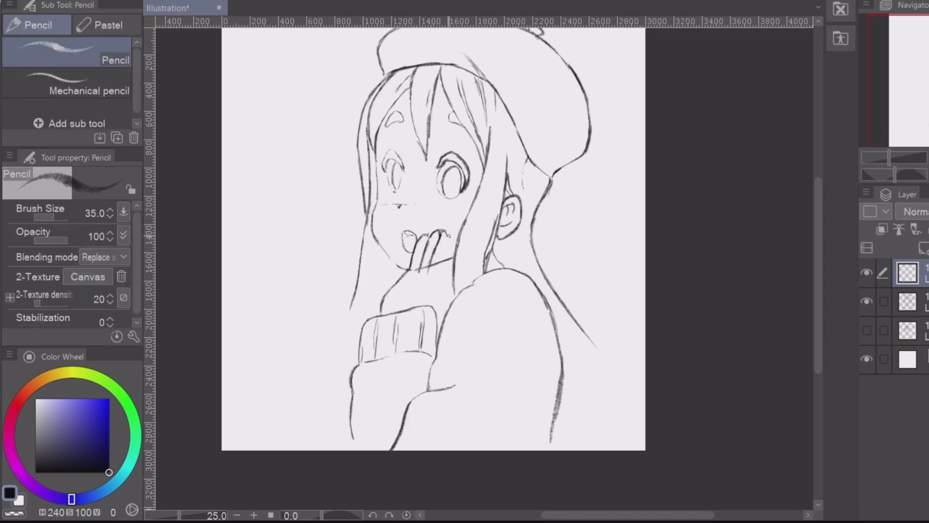
pyautogui.press('e')
pyautogui.press('p')
pyautogui.moveTo(448, 251); pyautogui.dragTo(442, 292)
# - Lasso the whole hand, and transform it to be slightly smaller and shifted away from the mouth, then deselect
pyautogui.press('m')
pyautogui.moveTo(419, 232); pyautogui.dragTo(408, 242)
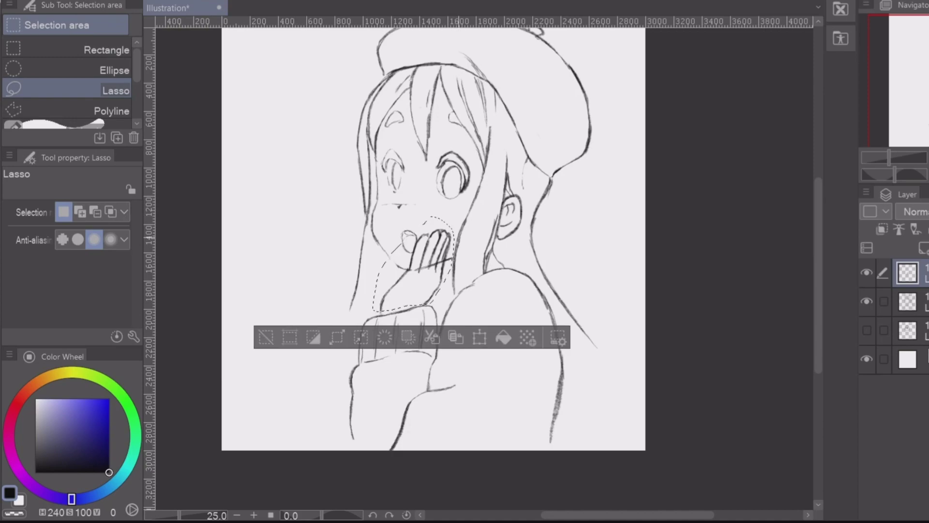
pyautogui.hotkey('ctrl', 't')
pyautogui.moveTo(372, 313); pyautogui.dragTo(378, 308)
pyautogui.moveTo(467, 271); pyautogui.dragTo(450, 279)
pyautogui.press('Return')
pyautogui.hotkey('ctrl', 'd')
# - Erase the stray mark above the fingers, and the jawline that crosses the hand on the face layer
pyautogui.press('e')
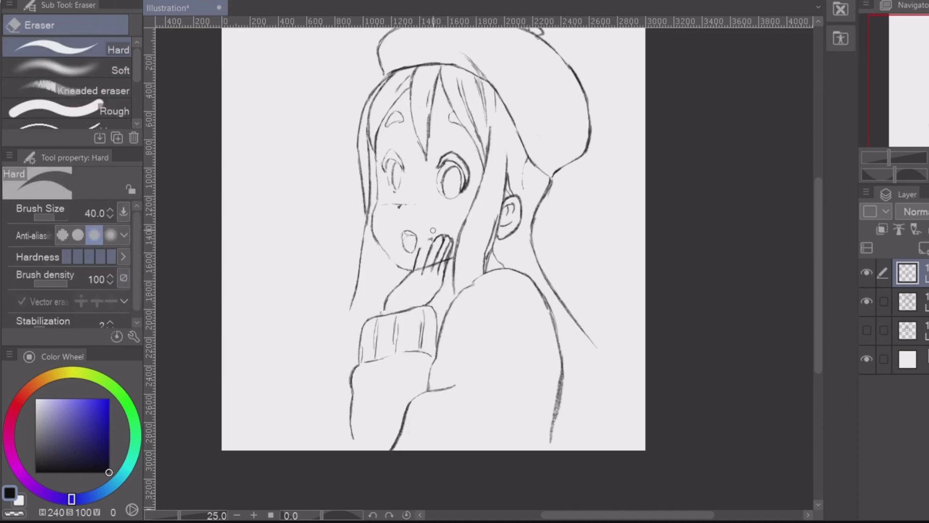
pyautogui.press('p')
pyautogui.press('e')
pyautogui.hotkey('alt', '[')
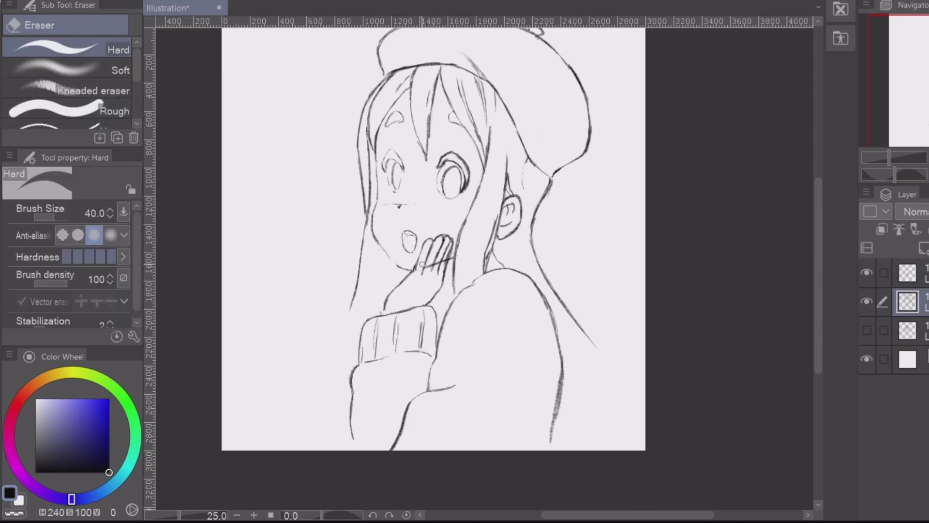
pyautogui.hotkey('alt', ']')
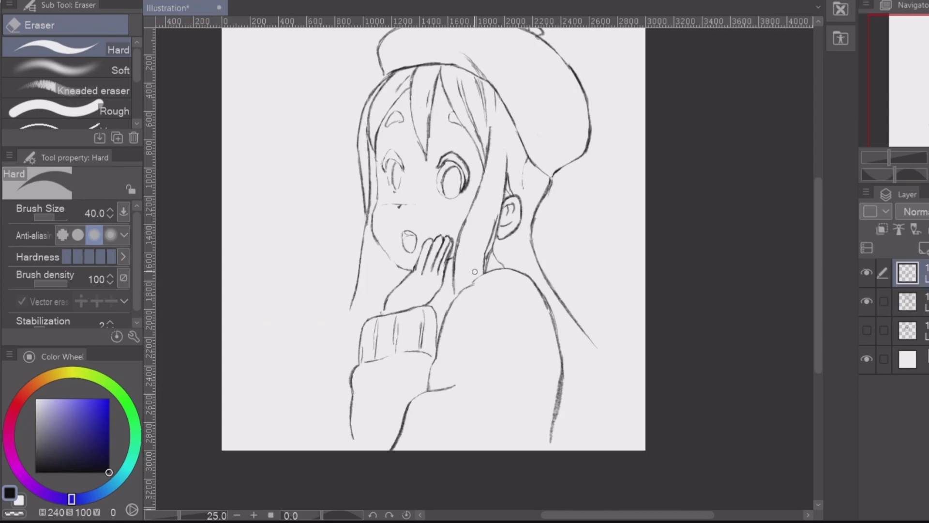
# - Darken and clean up the hand's fingertips and wrist contour on the hand layer
pyautogui.press('p')
pyautogui.press('e')
pyautogui.press('p')
pyautogui.press('e')
pyautogui.press('p')
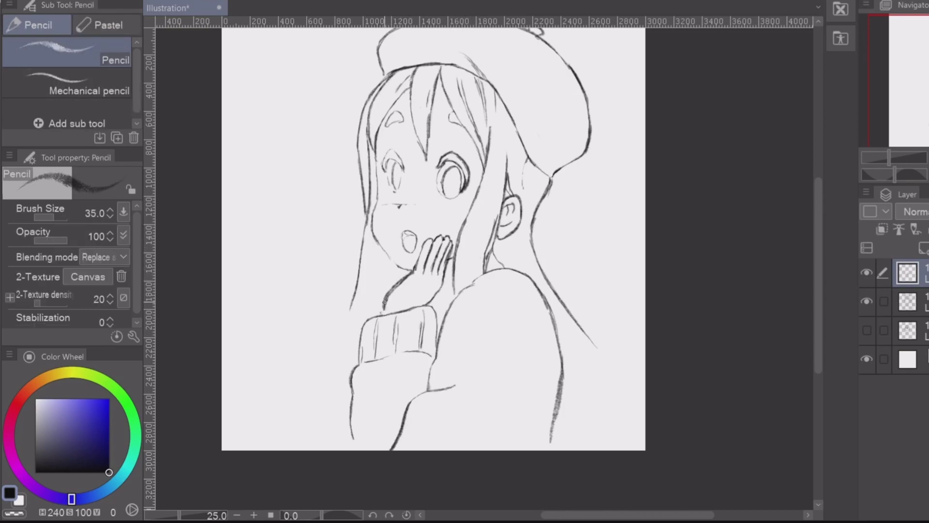
pyautogui.press('e')
pyautogui.press('p')
pyautogui.press('e')
pyautogui.press('p')
pyautogui.press('e')
pyautogui.press('p')
# - Erase the lower far cheek and the long far-side hair line on the face layer
pyautogui.click(908, 301)
pyautogui.press('e')
pyautogui.moveTo(375, 239)
pyautogui.mouseDown()
pyautogui.moveTo(389, 261)
pyautogui.moveTo(354, 293)
pyautogui.mouseUp()
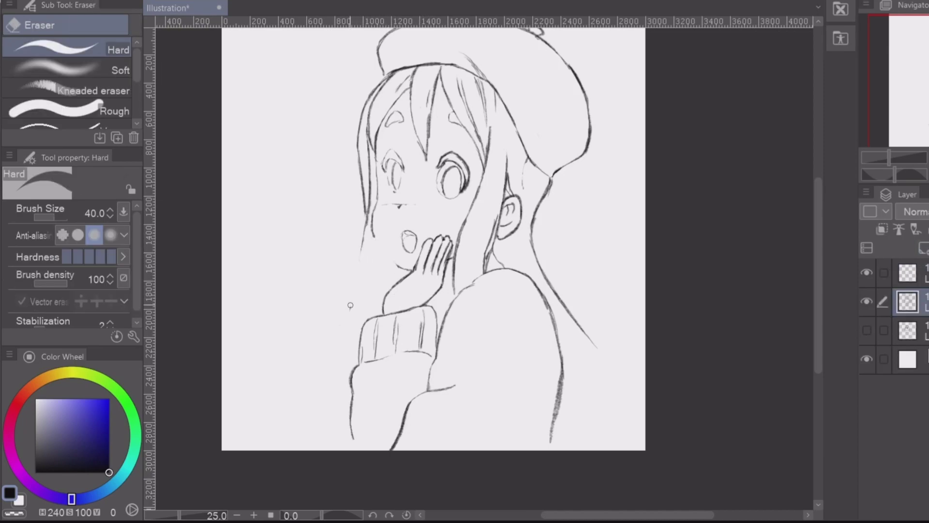
# - Pencil the fingers of the second hand against the far cheek on the hand layer
pyautogui.press('p')
pyautogui.hotkey('alt', ']')
pyautogui.moveTo(372, 237)
pyautogui.mouseDown()
pyautogui.moveTo(376, 284)
pyautogui.moveTo(386, 266)
pyautogui.mouseUp()
pyautogui.press('e')
pyautogui.press('p')
pyautogui.moveTo(379, 254); pyautogui.dragTo(379, 289)
pyautogui.moveTo(378, 247); pyautogui.dragTo(378, 257)
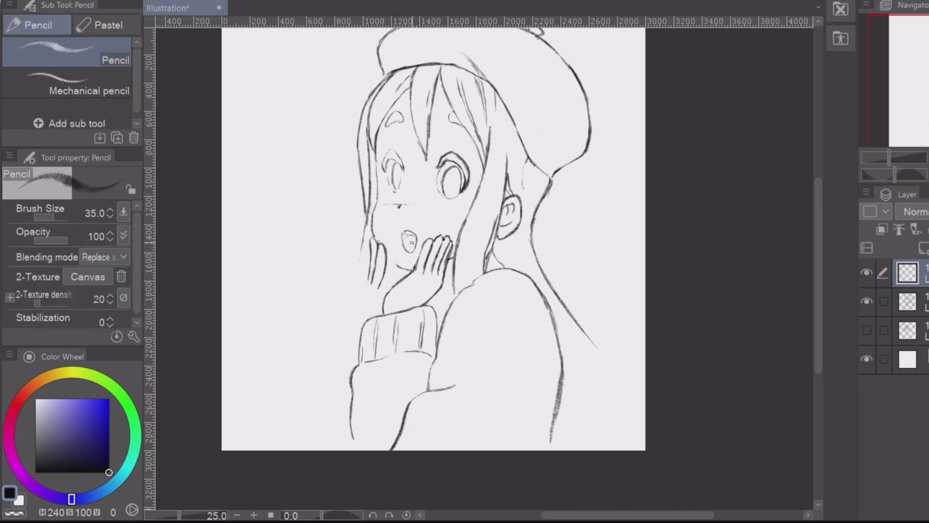
# - Reduce the eraser size to 20, and erase the rough outer finger lines of the far hand
pyautogui.press('e')
pyautogui.press('[')
pyautogui.press('[')
pyautogui.press('[')
pyautogui.hotkey('ctrl', '+')
pyautogui.hotkey('ctrl', '+')
pyautogui.moveTo(264, 261); pyautogui.dragTo(261, 299)
pyautogui.moveTo(274, 229); pyautogui.dragTo(262, 270)
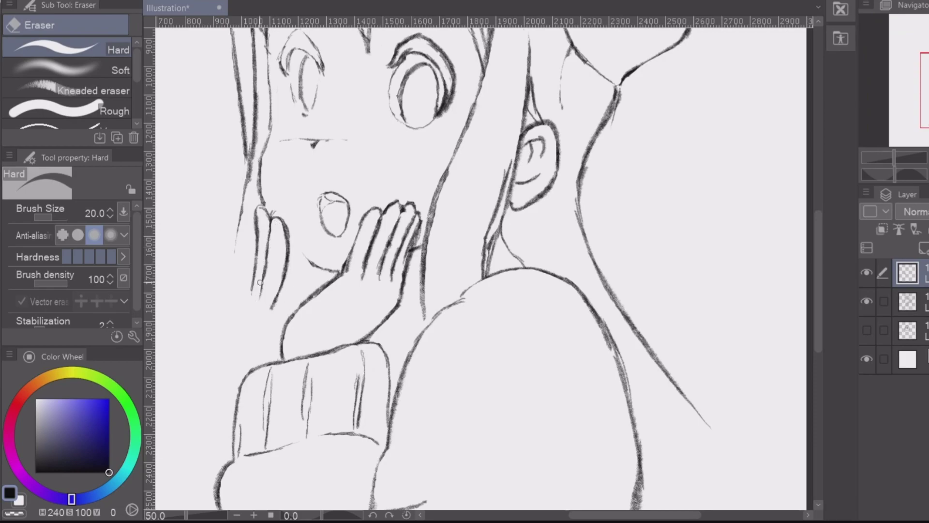
# - Refine the finger outlines of the far hand with the pencil and eraser on the hand layer
pyautogui.press('p')
pyautogui.press('e')
pyautogui.press('p')
pyautogui.press('e')
pyautogui.press('p')
pyautogui.press('e')
pyautogui.press('p')
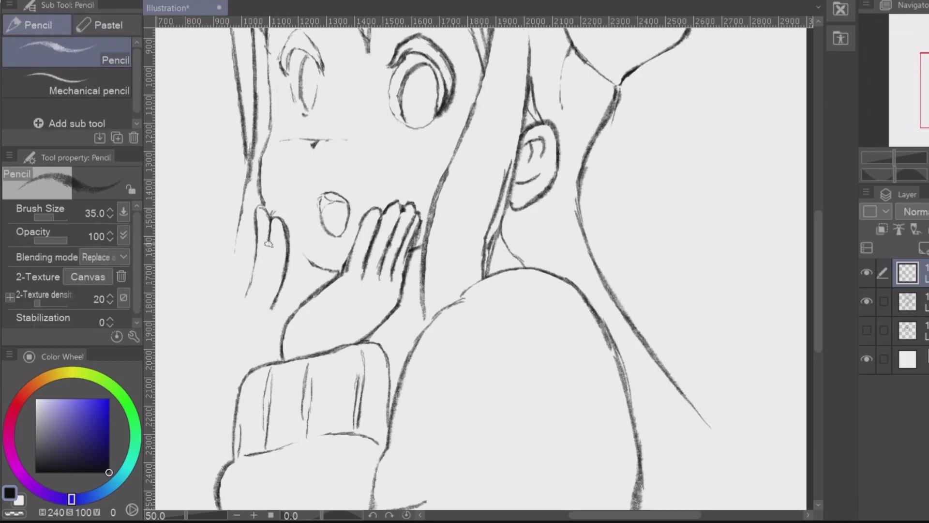
pyautogui.press('e')
pyautogui.press('p')
pyautogui.press('e')
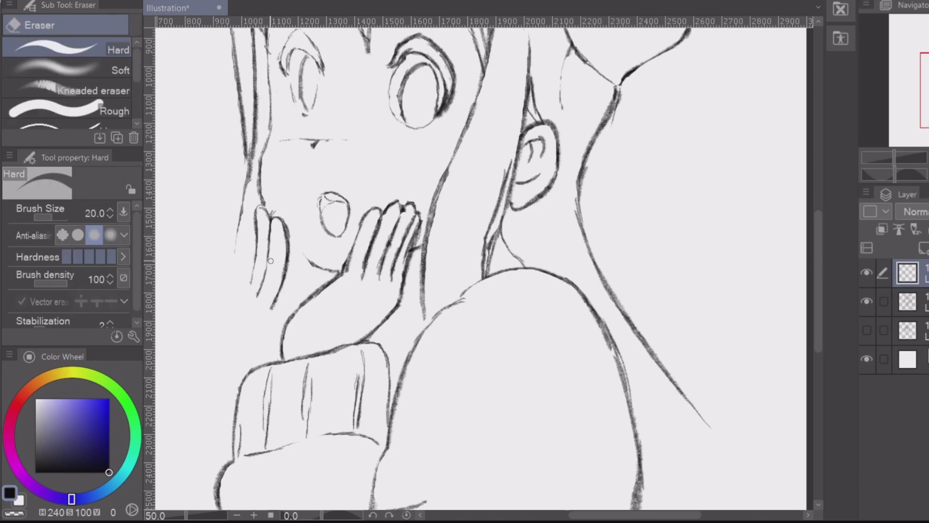
# - Trim the lower ends of the far hand's finger lines with the eraser
pyautogui.moveTo(277, 294)
pyautogui.mouseDown()
pyautogui.moveTo(281, 332)
pyautogui.moveTo(277, 325)
pyautogui.mouseUp()
pyautogui.press('p')
pyautogui.press('e')
pyautogui.moveTo(292, 309); pyautogui.dragTo(352, 317)
pyautogui.press('p')
# - Lasso the far hand's fingers, rotate and shift them slightly with Scale/Rotate, and clear the selection
pyautogui.press('m')
pyautogui.moveTo(303, 246)
pyautogui.mouseDown()
pyautogui.moveTo(350, 308)
pyautogui.moveTo(293, 281)
pyautogui.moveTo(446, 262)
pyautogui.moveTo(330, 270)
pyautogui.mouseUp()
pyautogui.hotkey('ctrl', 't')
pyautogui.moveTo(360, 199); pyautogui.dragTo(352, 194)
pyautogui.moveTo(330, 284); pyautogui.dragTo(335, 285)
pyautogui.press('Return')
pyautogui.hotkey('ctrl', 'd')
# - Touch up the separate finger lines of the far hand with alternating pencil and eraser strokes
pyautogui.press('e')
pyautogui.press('p')
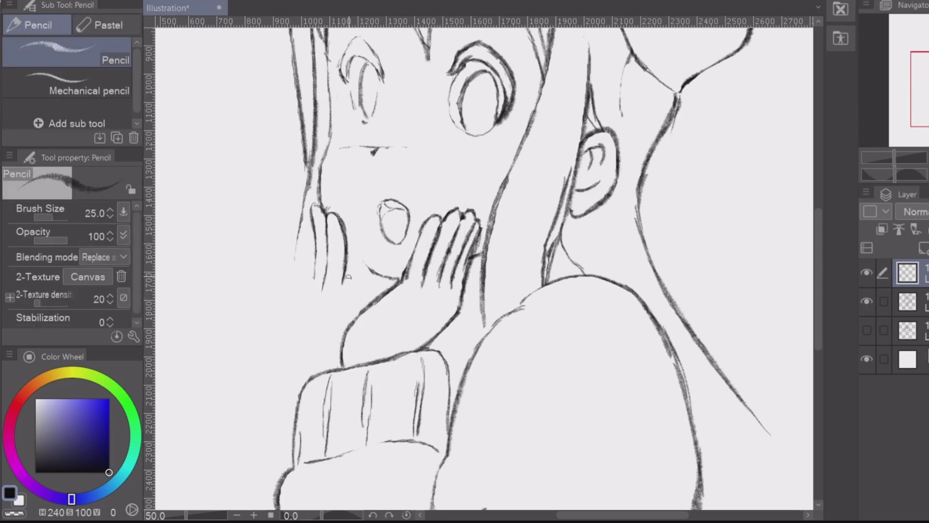
pyautogui.press('e')
pyautogui.press('p')
pyautogui.press('e')
pyautogui.press('p')
pyautogui.press('e')
pyautogui.press('p')
# - Pencil both long side contours of the far hand from the fingertips down to the wrist, cleaning them up
pyautogui.moveTo(310, 208); pyautogui.dragTo(305, 290)
pyautogui.press('e')
pyautogui.press('p')
pyautogui.moveTo(306, 252); pyautogui.dragTo(306, 344)
pyautogui.press('e')
pyautogui.moveTo(311, 283); pyautogui.dragTo(307, 351)
pyautogui.press('p')
pyautogui.moveTo(306, 213)
pyautogui.mouseDown()
pyautogui.moveTo(310, 354)
pyautogui.moveTo(350, 290)
pyautogui.mouseUp()
# - On the face and body layer, pencil the far sleeve cuff and its rounded outline behind the near cuff
pyautogui.press('e')
pyautogui.press('p')
pyautogui.click(915, 302)
pyautogui.moveTo(349, 290); pyautogui.dragTo(368, 318)
pyautogui.press('e')
pyautogui.press('p')
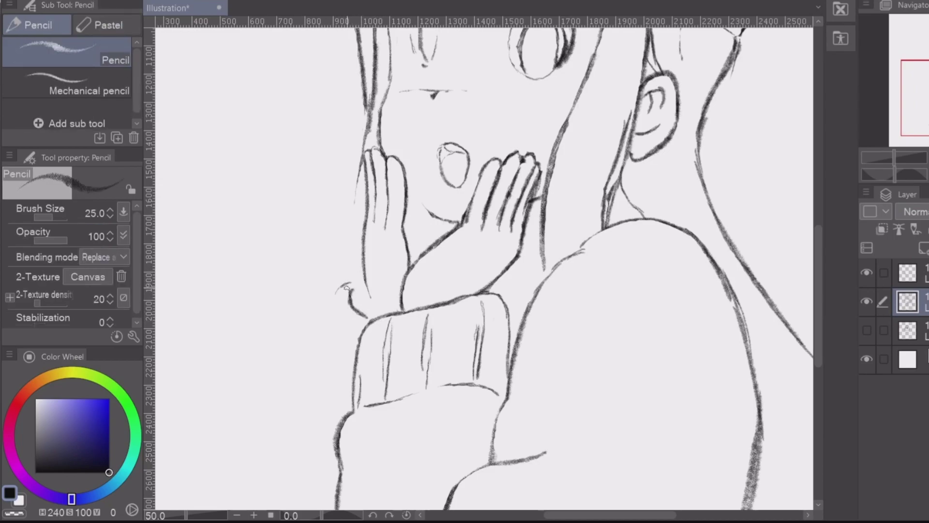
pyautogui.moveTo(347, 281)
pyautogui.mouseDown()
pyautogui.moveTo(310, 358)
pyautogui.moveTo(329, 421)
pyautogui.mouseUp()
pyautogui.press('e')
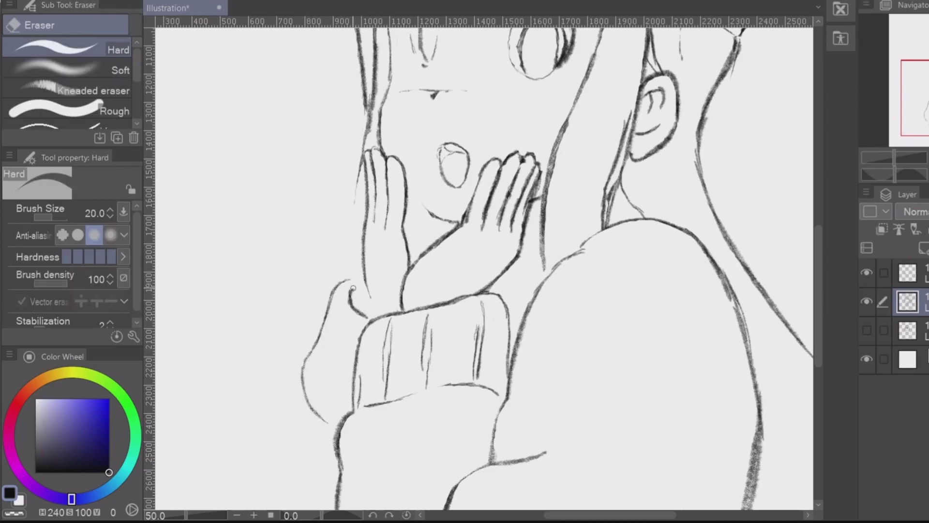
# - Lasso the far hand's fingers and tilt and move them inward toward the cheek on Layer 3
pyautogui.press('m')
pyautogui.moveTo(362, 159)
pyautogui.mouseDown()
pyautogui.moveTo(404, 230)
pyautogui.moveTo(368, 145)
pyautogui.mouseUp()
pyautogui.hotkey('ctrl', 't')
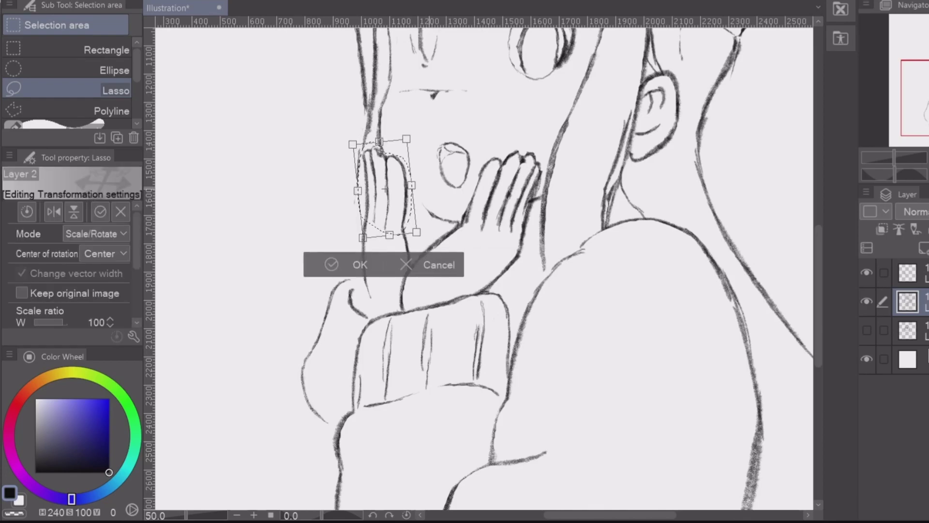
pyautogui.press('Escape')
pyautogui.click(915, 273)
pyautogui.hotkey('ctrl', 't')
pyautogui.moveTo(435, 159); pyautogui.dragTo(433, 155)
pyautogui.moveTo(385, 189); pyautogui.dragTo(393, 189)
pyautogui.moveTo(441, 160); pyautogui.dragTo(434, 149)
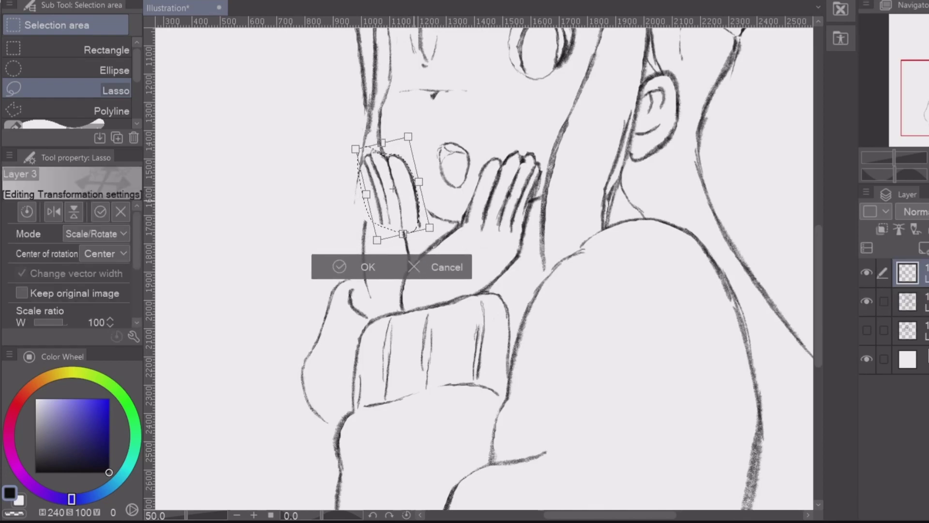
pyautogui.press('Return')
# - Mesh-transform the selected fingers with three horizontal lattice points, bending the finger bases outward
pyautogui.hotkey('ctrl', 'm')
pyautogui.click(35, 302)
pyautogui.click(35, 325)
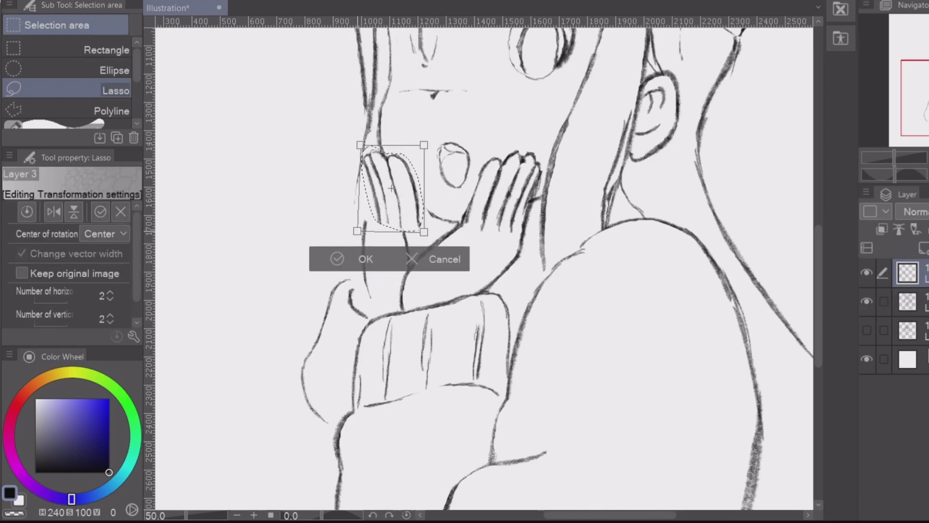
pyautogui.click(110, 292)
pyautogui.moveTo(360, 232); pyautogui.dragTo(419, 232)
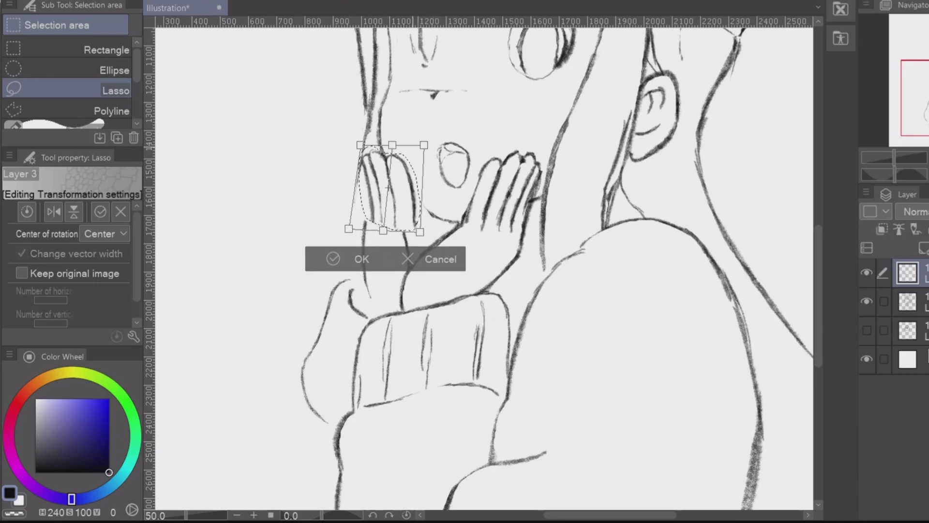
pyautogui.moveTo(392, 145); pyautogui.dragTo(398, 146)
pyautogui.press('Return')
# - Erase the far hand's old wrist contours and redraw them to meet the transformed fingers
pyautogui.press('e')
pyautogui.press('p')
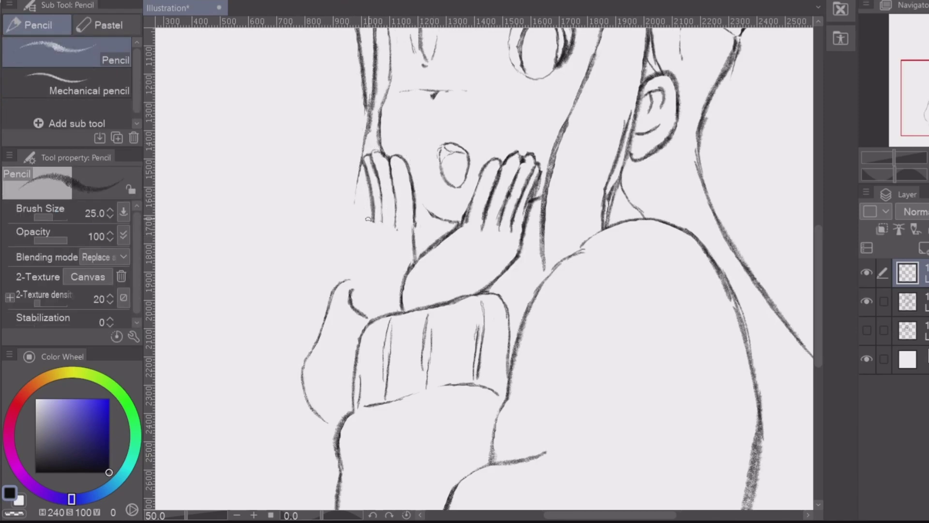
pyautogui.press('e')
pyautogui.press('e')
pyautogui.click(909, 273)
pyautogui.press('p')
pyautogui.press('e')
pyautogui.moveTo(378, 199)
pyautogui.mouseDown()
pyautogui.moveTo(377, 226)
pyautogui.moveTo(375, 204)
pyautogui.mouseUp()
pyautogui.press('p')
pyautogui.moveTo(418, 218)
pyautogui.mouseDown()
pyautogui.moveTo(408, 264)
pyautogui.moveTo(403, 166)
pyautogui.moveTo(414, 205)
pyautogui.moveTo(401, 155)
pyautogui.moveTo(424, 230)
pyautogui.mouseUp()
# - Clean up the far hand's palm contour and outer fingertips on the hand layer
pyautogui.press('e')
pyautogui.press('p')
pyautogui.press('e')
pyautogui.press('p')
pyautogui.hotkey('ctrl', '-')
pyautogui.press('e')
pyautogui.hotkey('ctrl', '-')
pyautogui.press('p')
pyautogui.moveTo(425, 213); pyautogui.dragTo(433, 209)
pyautogui.press('e')
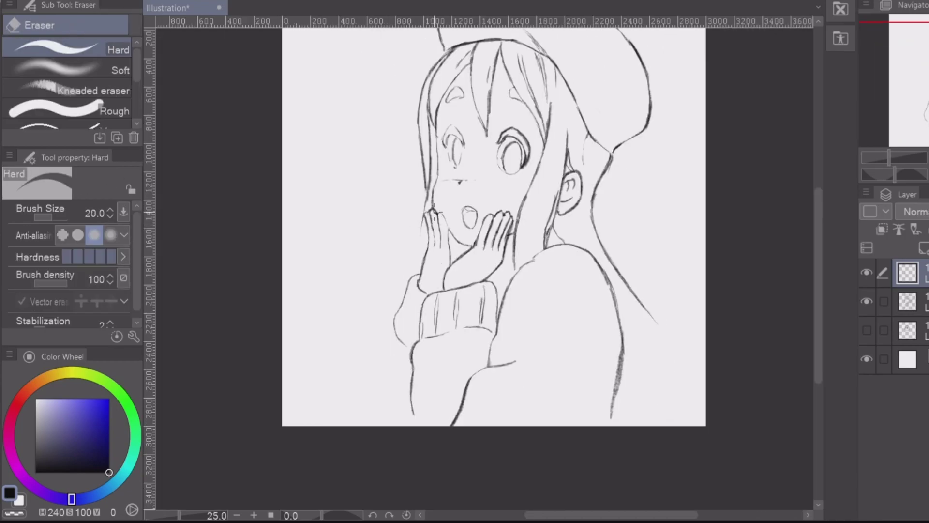
# - On the face and body layer, pencil the long far-side hair falling from behind the far hand to the sleeve
pyautogui.hotkey('alt', '[')
pyautogui.press('p')
pyautogui.moveTo(396, 316)
pyautogui.mouseDown()
pyautogui.moveTo(426, 209)
pyautogui.moveTo(421, 229)
pyautogui.mouseUp()
pyautogui.press('e')
pyautogui.press('p')
pyautogui.press('e')
# - Pencil the far arm's outer contour from the hair tips to the canvas's lower edge, undoing and redrawing the stroke
pyautogui.moveTo(393, 304)
pyautogui.mouseDown()
pyautogui.moveTo(391, 388)
pyautogui.moveTo(379, 355)
pyautogui.moveTo(372, 427)
pyautogui.mouseUp()
pyautogui.press('p')
pyautogui.hotkey('ctrl', 'z')
pyautogui.moveTo(380, 335); pyautogui.dragTo(361, 427)
pyautogui.press('e')
pyautogui.moveTo(379, 346); pyautogui.dragTo(369, 423)
# - Redraw the near forearm's contours down to the canvas's lower edge and clean up the line at the elbow
pyautogui.press('p')
pyautogui.moveTo(411, 382)
pyautogui.mouseDown()
pyautogui.moveTo(419, 426)
pyautogui.moveTo(486, 367)
pyautogui.moveTo(452, 426)
pyautogui.mouseUp()
pyautogui.press('e')
pyautogui.moveTo(488, 368)
pyautogui.mouseDown()
pyautogui.moveTo(516, 361)
pyautogui.moveTo(489, 366)
pyautogui.mouseUp()
# - Pencil sweater fold lines at the near elbow crease and near the lower edge of the upper arm
pyautogui.press('p')
pyautogui.press('e')
pyautogui.press('p')
pyautogui.moveTo(540, 332); pyautogui.dragTo(512, 353)
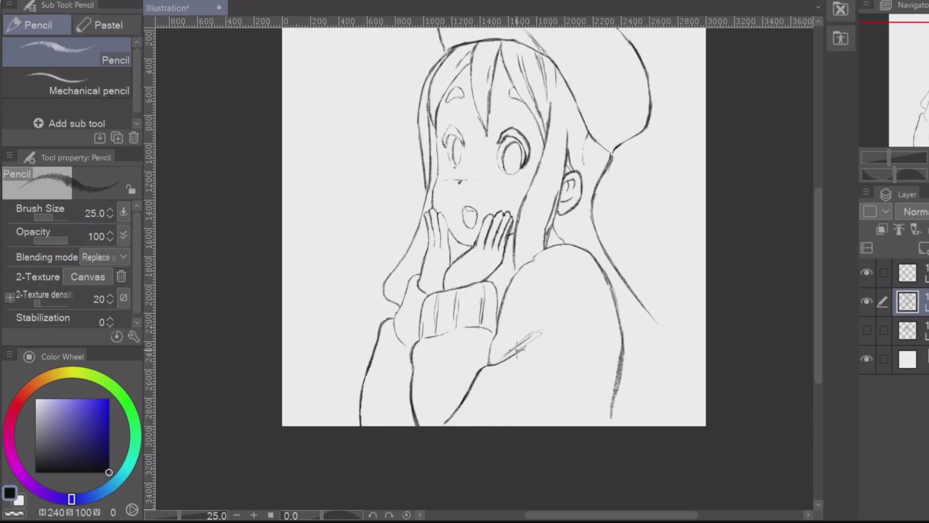
pyautogui.moveTo(534, 424); pyautogui.dragTo(594, 384)
pyautogui.press('e')
pyautogui.moveTo(535, 423); pyautogui.dragTo(572, 391)
pyautogui.press('p')
pyautogui.moveTo(571, 391)
pyautogui.mouseDown()
pyautogui.moveTo(556, 412)
pyautogui.moveTo(590, 402)
pyautogui.mouseUp()
pyautogui.press('e')
pyautogui.press('p')
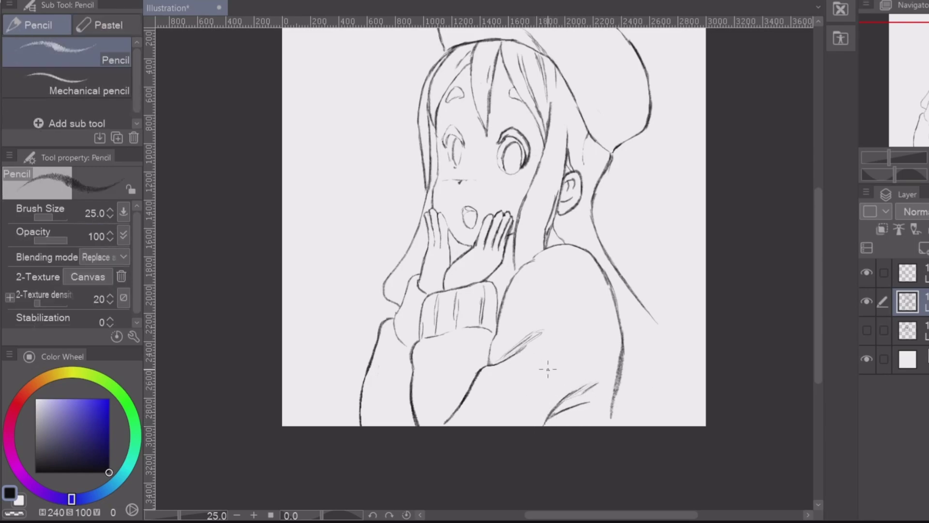
# - Redraw the near arm's back contour down to the canvas's lower edge and thin it with the eraser
pyautogui.moveTo(622, 329); pyautogui.dragTo(609, 426)
pyautogui.press('e')
pyautogui.moveTo(622, 358); pyautogui.dragTo(614, 418)
pyautogui.moveTo(624, 328); pyautogui.dragTo(612, 425)
pyautogui.moveTo(594, 258); pyautogui.dragTo(601, 272)
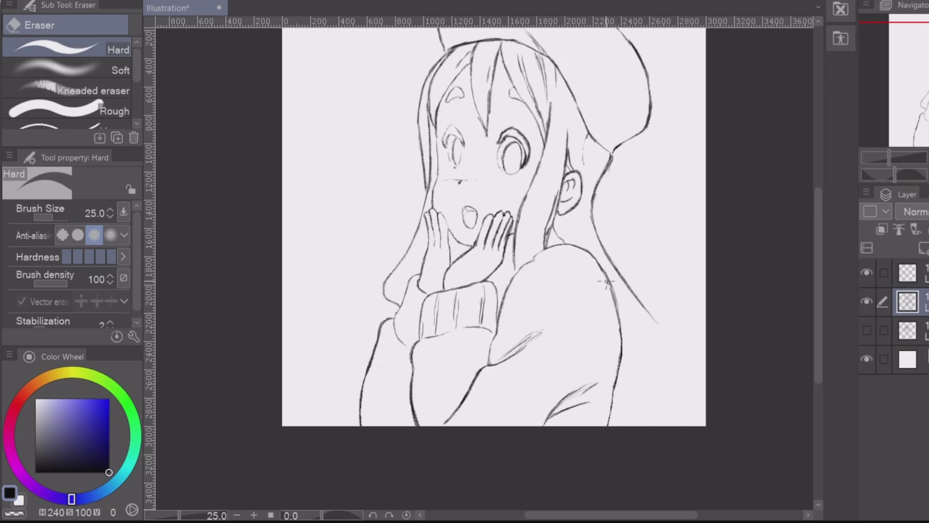
pyautogui.press('p')
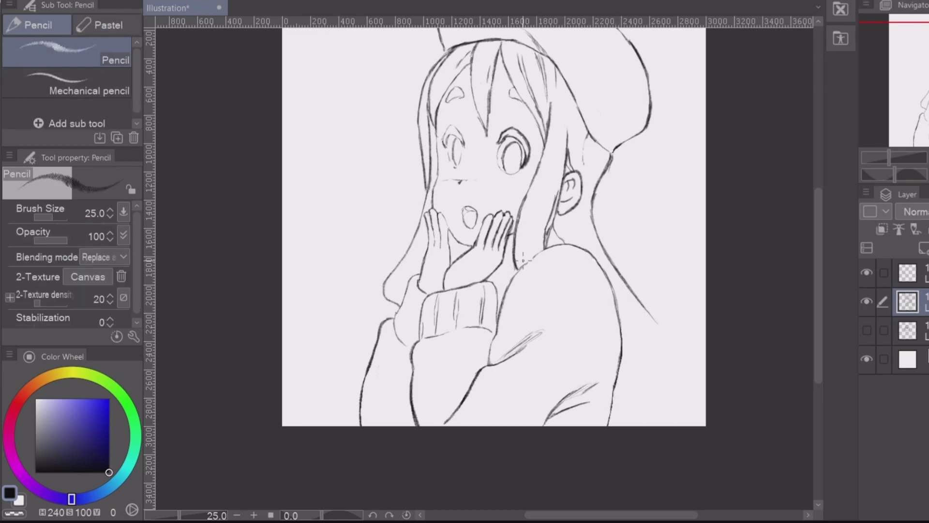
# - Pencil the neck and hair lines below the ear, and clean up the lines around the beret's lower point
pyautogui.moveTo(558, 229); pyautogui.dragTo(565, 243)
pyautogui.moveTo(573, 211); pyautogui.dragTo(584, 248)
pyautogui.press('e')
pyautogui.moveTo(583, 137)
pyautogui.mouseDown()
pyautogui.moveTo(584, 167)
pyautogui.moveTo(609, 166)
pyautogui.moveTo(595, 201)
pyautogui.mouseUp()
pyautogui.press('p')
pyautogui.press('e')
pyautogui.moveTo(621, 143); pyautogui.dragTo(616, 149)
# - Darken the upper lash lines of both eyes and clean up the near eye's outer edge
pyautogui.press('p')
pyautogui.moveTo(497, 149); pyautogui.dragTo(420, 211)
pyautogui.scroll(2, 456, 190)
pyautogui.moveTo(311, 194)
pyautogui.mouseDown()
pyautogui.moveTo(354, 191)
pyautogui.moveTo(355, 205)
pyautogui.mouseUp()
pyautogui.moveTo(419, 197)
pyautogui.mouseDown()
pyautogui.moveTo(453, 164)
pyautogui.moveTo(478, 207)
pyautogui.mouseUp()
pyautogui.press('e')
pyautogui.press('p')
pyautogui.press('e')
pyautogui.moveTo(476, 244); pyautogui.dragTo(488, 222)
# - Erase the horizontal guide line across the nose and pencil short blush strokes on both cheeks
pyautogui.moveTo(311, 270); pyautogui.dragTo(363, 269)
pyautogui.press('p')
pyautogui.moveTo(304, 272); pyautogui.dragTo(312, 266)
pyautogui.moveTo(412, 279); pyautogui.dragTo(421, 273)
pyautogui.moveTo(426, 278); pyautogui.dragTo(434, 274)
pyautogui.moveTo(440, 279); pyautogui.dragTo(448, 275)
pyautogui.hotkey('ctrl', '-')
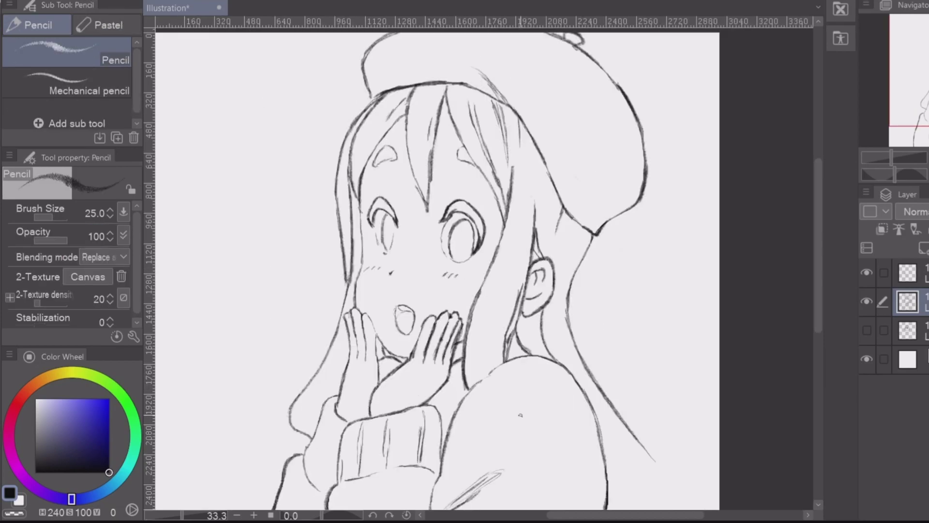
# - Show the hidden charm layer, scale and place the smiling drop-shaped charm hanging below the ear, and reselect the face layer
pyautogui.click(909, 331)
pyautogui.click(867, 330)
pyautogui.hotkey('ctrl', 't')
pyautogui.moveTo(507, 141); pyautogui.dragTo(422, 234)
pyautogui.moveTo(410, 280); pyautogui.dragTo(545, 342)
pyautogui.moveTo(475, 292); pyautogui.dragTo(501, 321)
pyautogui.moveTo(542, 350)
pyautogui.mouseDown()
pyautogui.moveTo(525, 346)
pyautogui.moveTo(498, 366)
pyautogui.moveTo(517, 345)
pyautogui.mouseUp()
pyautogui.press('Return')
pyautogui.press('e')
pyautogui.click(908, 302)
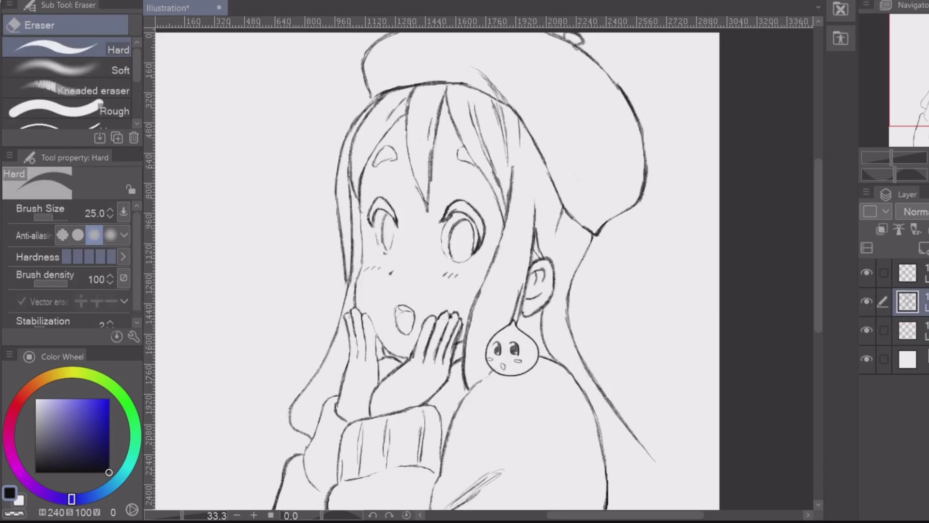
# - Redraw the iris outlines of both eyes in darker pencil and erase stray lines around the near eye
pyautogui.press('p')
pyautogui.moveTo(391, 223); pyautogui.dragTo(389, 251)
pyautogui.moveTo(464, 220); pyautogui.dragTo(474, 252)
pyautogui.press('e')
pyautogui.moveTo(450, 215); pyautogui.dragTo(450, 223)
pyautogui.press('p')
pyautogui.press('e')
pyautogui.press('p')
pyautogui.press('e')
pyautogui.press('p')
pyautogui.press('e')
pyautogui.press('p')
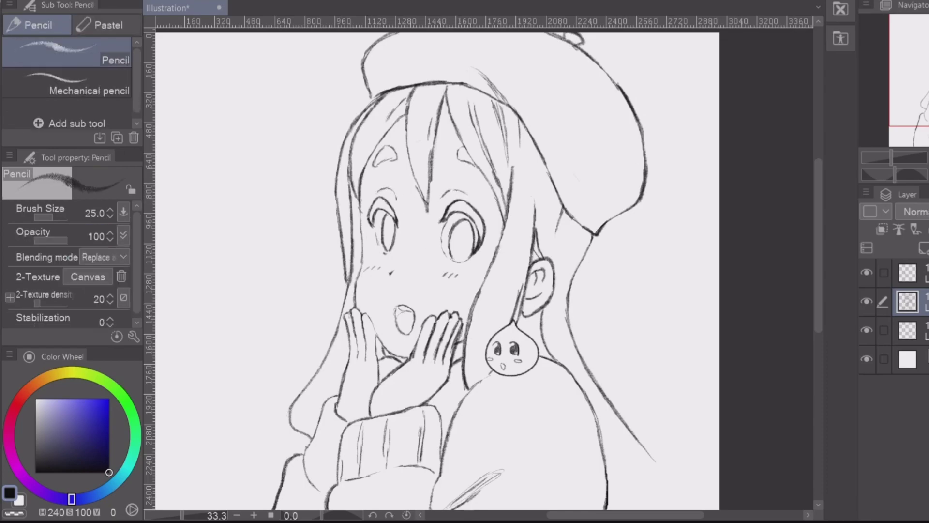
pyautogui.press('e')
pyautogui.press('p')
# - On a new layer beneath the linework, lasso-fill both irises with dark blue (H 231, S 74, V 55)
pyautogui.click(911, 359)
pyautogui.hotkey('ctrl', 'shift', 'n')
pyautogui.moveTo(109, 451); pyautogui.dragTo(109, 435)
pyautogui.moveTo(72, 499); pyautogui.dragTo(82, 498)
pyautogui.moveTo(92, 438); pyautogui.dragTo(88, 431)
pyautogui.press('u')
pyautogui.moveTo(387, 215); pyautogui.dragTo(385, 216)
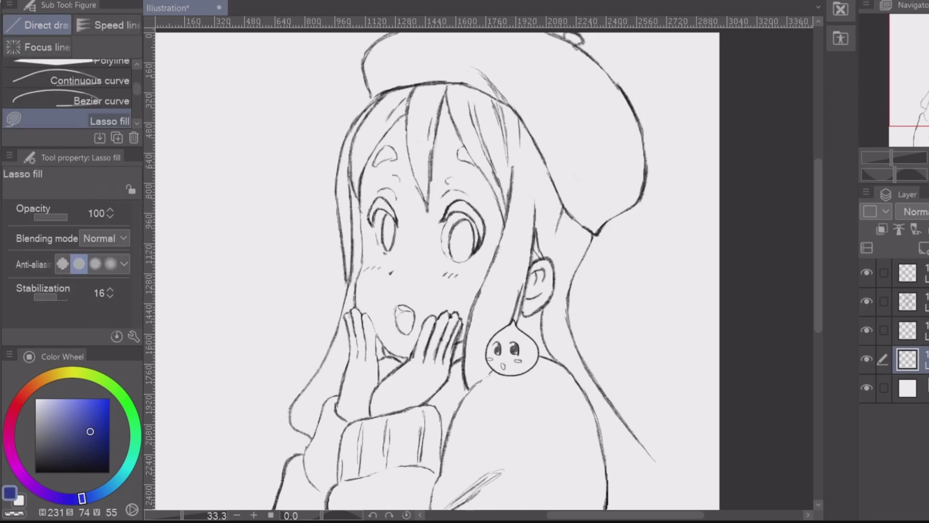
pyautogui.moveTo(462, 220); pyautogui.dragTo(459, 222)
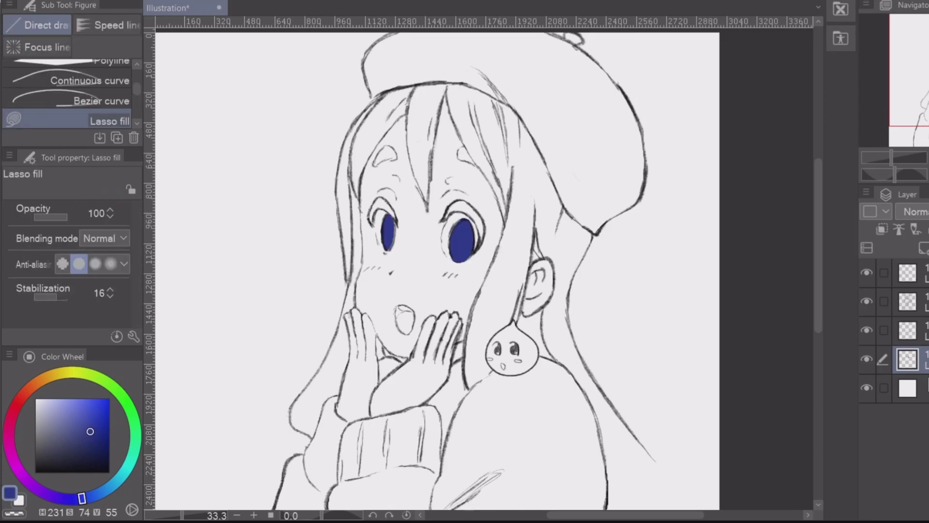
# - Add a layer above the iris fill, select the filled iris area, and prepare a foreground-to-background gradient with dark navy and pale cream
pyautogui.click(924, 248)
pyautogui.keyDown('ctrl'); pyautogui.click(907, 388); pyautogui.keyUp('ctrl')
pyautogui.moveTo(109, 452); pyautogui.dragTo(109, 458)
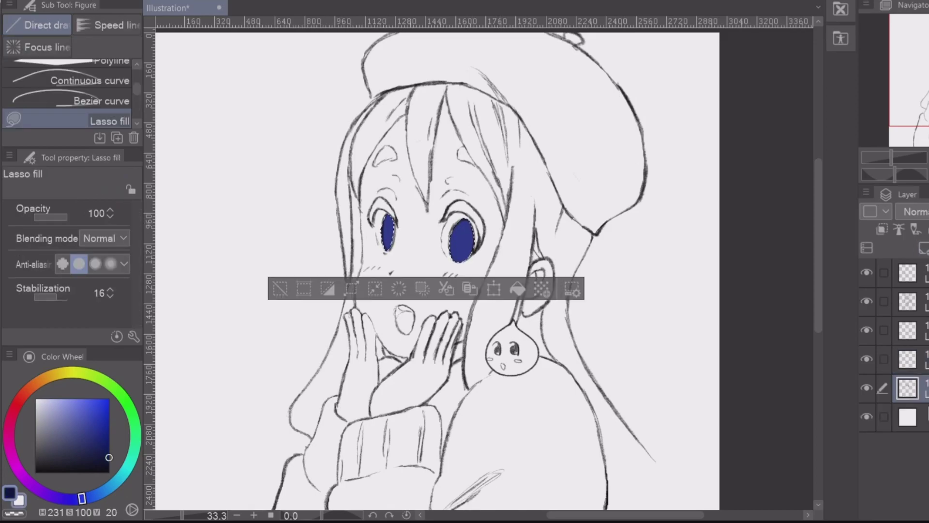
pyautogui.click(20, 501)
pyautogui.click(45, 378)
pyautogui.click(42, 399)
pyautogui.press('g')
pyautogui.moveTo(448, 181); pyautogui.dragTo(482, 261)
pyautogui.moveTo(372, 193); pyautogui.dragTo(460, 252)
pyautogui.hotkey('ctrl', 'd')
pyautogui.click(907, 359)
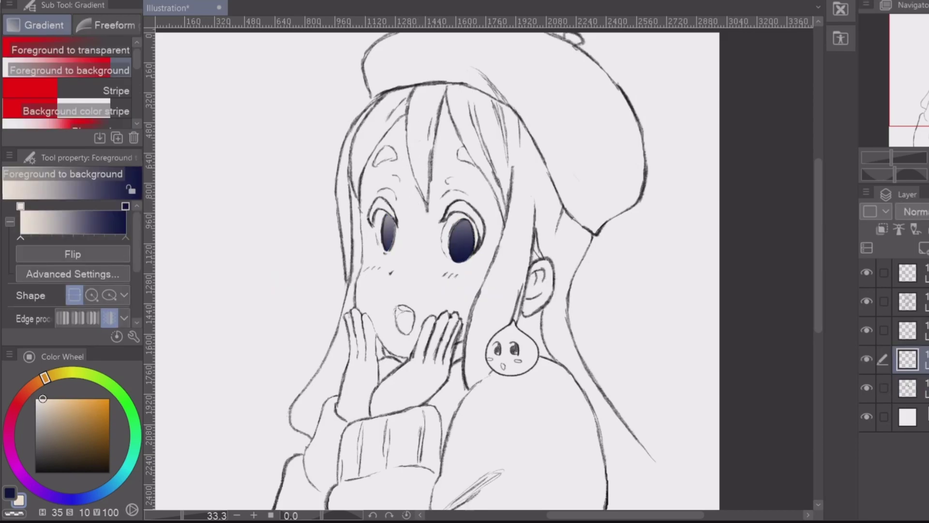
pyautogui.hotkey('ctrl', 'z')
pyautogui.hotkey('ctrl', 'z')
pyautogui.hotkey('ctrl', 'z')
# - Apply the navy gradient to the irises on the new layer, set its blending mode to Multiply, and reduce its opacity
pyautogui.moveTo(442, 194); pyautogui.dragTo(450, 290)
pyautogui.moveTo(443, 194); pyautogui.dragTo(460, 252)
pyautogui.hotkey('ctrl', 'z')
pyautogui.hotkey('ctrl', 'z')
pyautogui.hotkey('ctrl', 'd')
pyautogui.hotkey('ctrl', 'y')
pyautogui.click(914, 211)
pyautogui.click(914, 256)
pyautogui.click(928, 212)
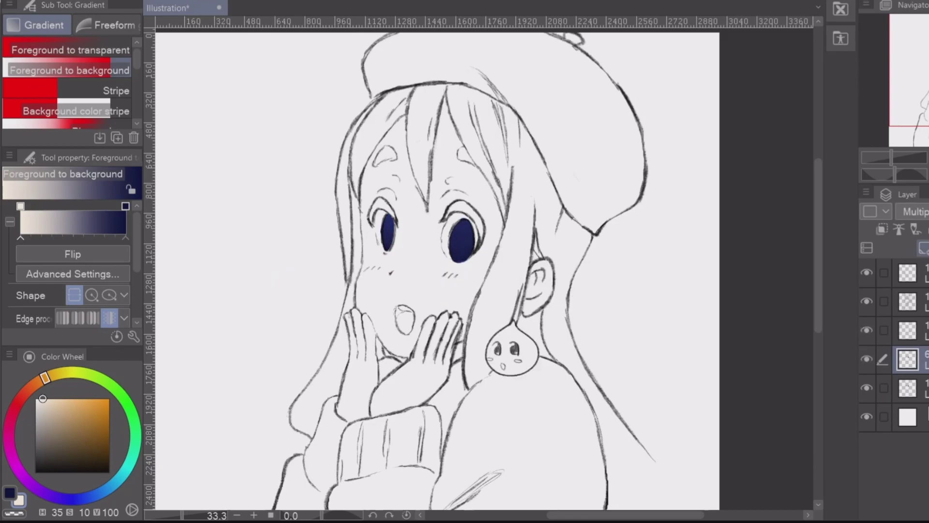
# - On a new layer, lasso-fill bright blue reflections (H 231, S 75, V 100) in the lower part of both irises
pyautogui.click(867, 359)
pyautogui.keyDown('alt'); pyautogui.click(463, 240); pyautogui.keyUp('alt')
pyautogui.hotkey('ctrl', 'shift', 'n')
pyautogui.press('u')
pyautogui.scroll(2, 416, 292)
pyautogui.keyDown('alt'); pyautogui.click(509, 190); pyautogui.keyUp('alt')
pyautogui.moveTo(91, 430); pyautogui.dragTo(90, 399)
pyautogui.moveTo(367, 185)
pyautogui.mouseDown()
pyautogui.moveTo(357, 185)
pyautogui.moveTo(367, 186)
pyautogui.mouseUp()
pyautogui.moveTo(507, 207); pyautogui.dragTo(520, 203)
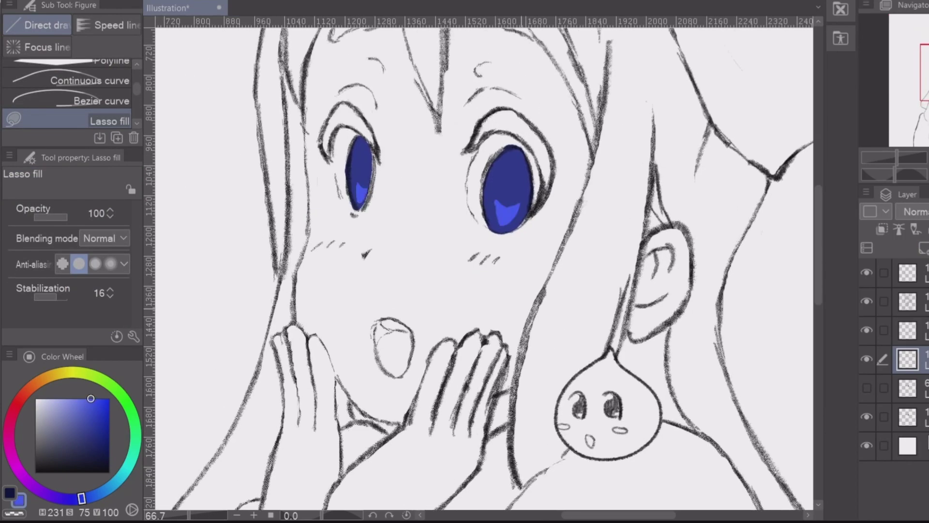
# - On a new layer, dab white highlights into the upper and lower parts of both irises with the G-pen at sizes 30 and 25
pyautogui.hotkey('ctrl', '-')
pyautogui.hotkey('ctrl', '-')
pyautogui.hotkey('ctrl', 'shift', 'n')
pyautogui.moveTo(91, 399); pyautogui.dragTo(35, 398)
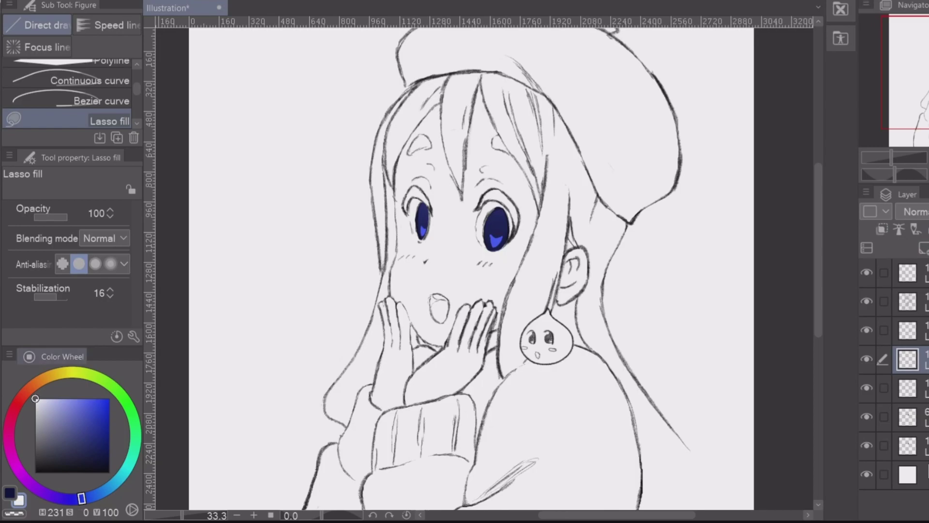
pyautogui.press('p')
pyautogui.scroll(1, 570, 269)
pyautogui.press(']')
pyautogui.press(']')
pyautogui.click(454, 227)
pyautogui.click(347, 213)
pyautogui.click(467, 187)
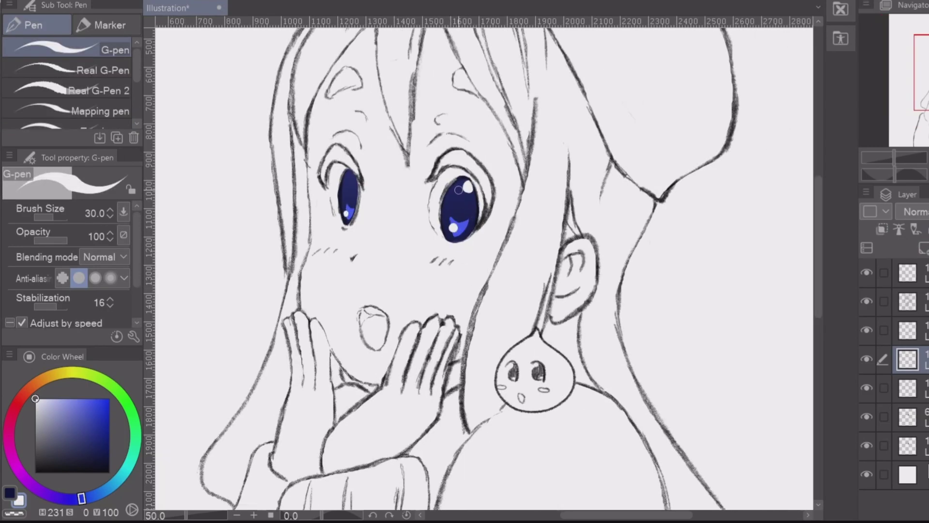
pyautogui.press('[')
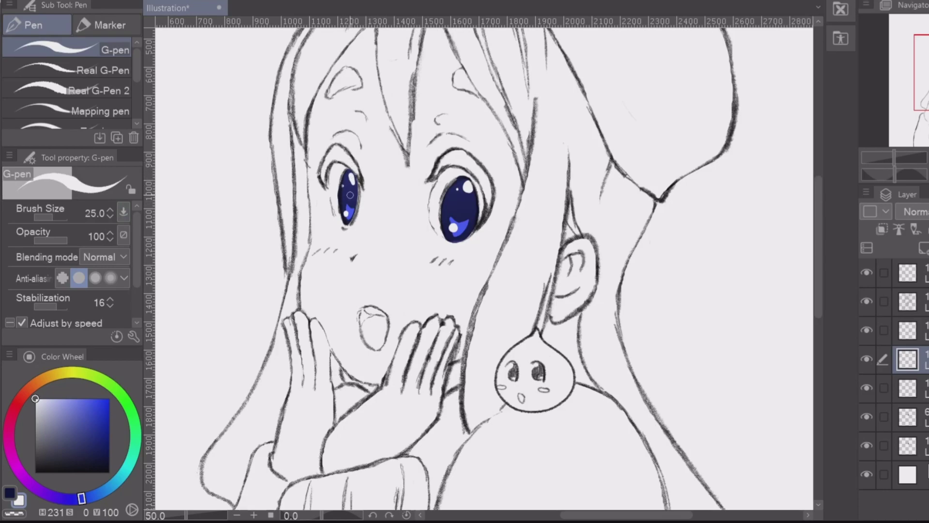
pyautogui.hotkey('ctrl', '0')
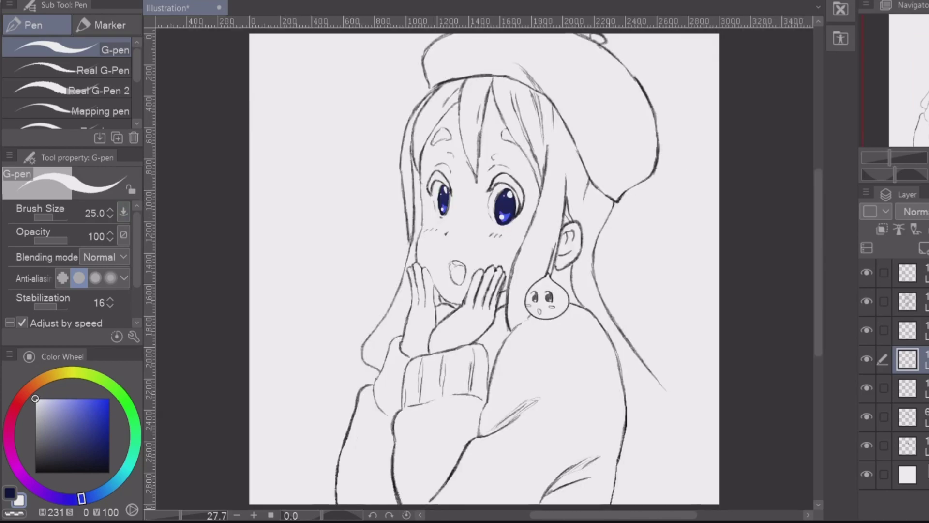
# - Recolour the iris base fill to deep blue (H 231, S 100, V 39) and lower the Multiply gradient layer's opacity
pyautogui.click(920, 446)
pyautogui.press('x')
pyautogui.moveTo(109, 456); pyautogui.dragTo(109, 443)
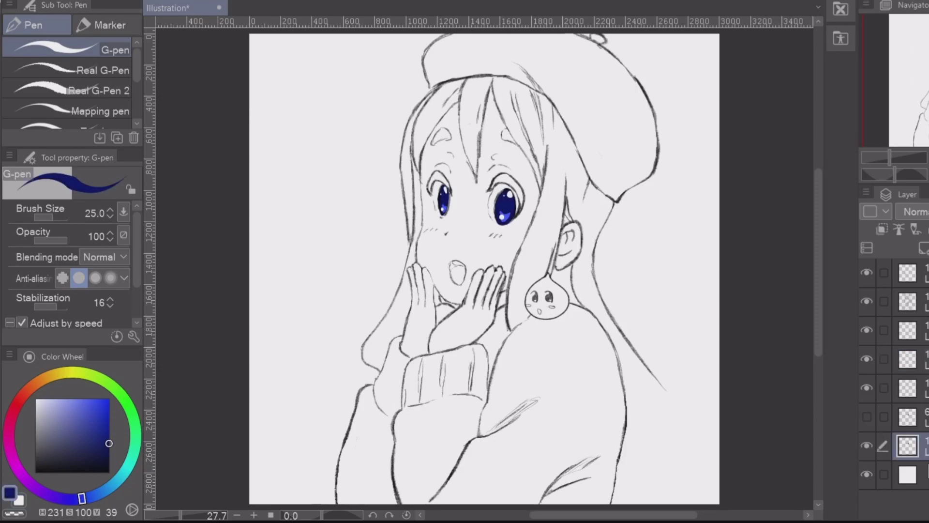
pyautogui.click(867, 417)
pyautogui.click(920, 418)
pyautogui.click(867, 417)
pyautogui.click(867, 416)
# - Lasso-fill thick black upper lashes over both eyes, extending down the near eye's outer edge
pyautogui.click(920, 446)
pyautogui.click(109, 472)
pyautogui.press('u')
pyautogui.scroll(2, 529, 166)
pyautogui.moveTo(354, 213)
pyautogui.mouseDown()
pyautogui.moveTo(360, 178)
pyautogui.moveTo(352, 219)
pyautogui.mouseUp()
pyautogui.moveTo(454, 213)
pyautogui.mouseDown()
pyautogui.moveTo(485, 181)
pyautogui.moveTo(457, 213)
pyautogui.mouseUp()
pyautogui.moveTo(486, 181); pyautogui.dragTo(497, 188)
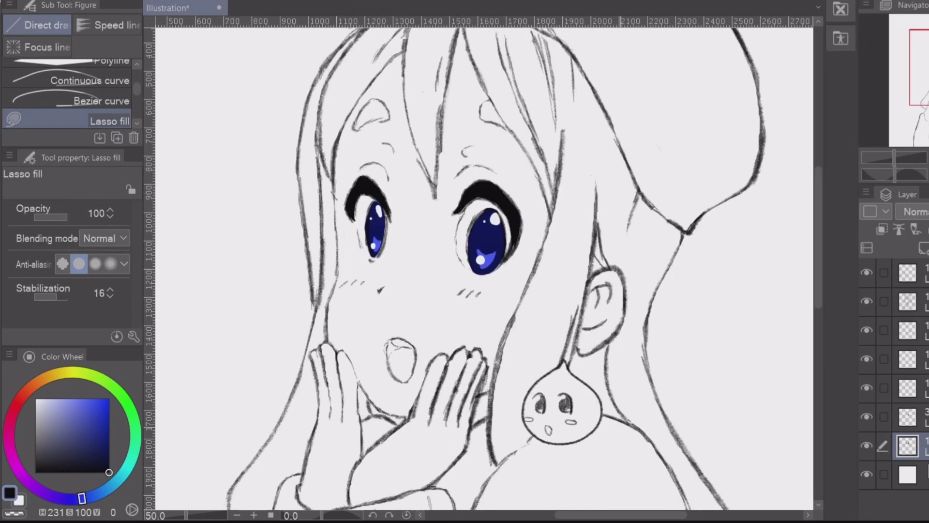
# - Redraw the long back hair with the pencil from below the beret past the shoulder, and erase the old line's straight tail
pyautogui.scroll(-2, 526, 156)
pyautogui.press('p')
pyautogui.click(920, 273)
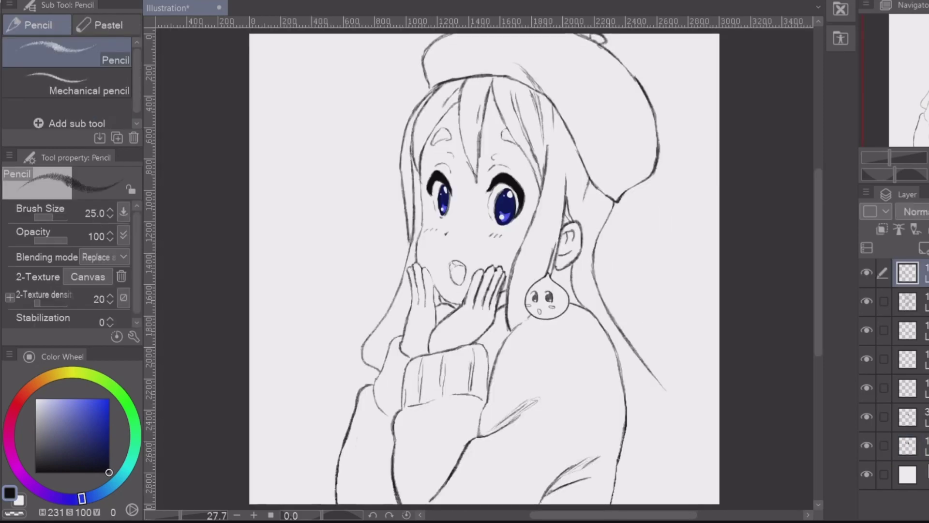
pyautogui.click(919, 302)
pyautogui.moveTo(631, 346); pyautogui.dragTo(675, 442)
pyautogui.hotkey('ctrl', 'z')
pyautogui.moveTo(598, 240); pyautogui.dragTo(662, 415)
pyautogui.press('e')
pyautogui.moveTo(594, 241); pyautogui.dragTo(595, 277)
pyautogui.moveTo(612, 312)
pyautogui.mouseDown()
pyautogui.moveTo(666, 390)
pyautogui.moveTo(649, 380)
pyautogui.mouseUp()
pyautogui.press('p')
pyautogui.moveTo(608, 306); pyautogui.dragTo(650, 365)
pyautogui.press('e')
pyautogui.press('p')
pyautogui.press('e')
# - Extend the back hair strands down behind the sweater to the canvas's lower edge and clean up their lines
pyautogui.moveTo(606, 298)
pyautogui.mouseDown()
pyautogui.moveTo(658, 402)
pyautogui.moveTo(670, 501)
pyautogui.mouseUp()
pyautogui.press('p')
pyautogui.moveTo(649, 402); pyautogui.dragTo(648, 503)
pyautogui.press('e')
pyautogui.press('p')
pyautogui.moveTo(627, 406); pyautogui.dragTo(642, 503)
pyautogui.press('e')
pyautogui.moveTo(632, 417)
pyautogui.mouseDown()
pyautogui.moveTo(647, 475)
pyautogui.moveTo(632, 498)
pyautogui.mouseUp()
pyautogui.press('p')
# - Make the background light blue and lasso-fill the girl's whole silhouette with light grey on a new layer beneath the linework
pyautogui.hotkey('ctrl', '-')
pyautogui.click(908, 475)
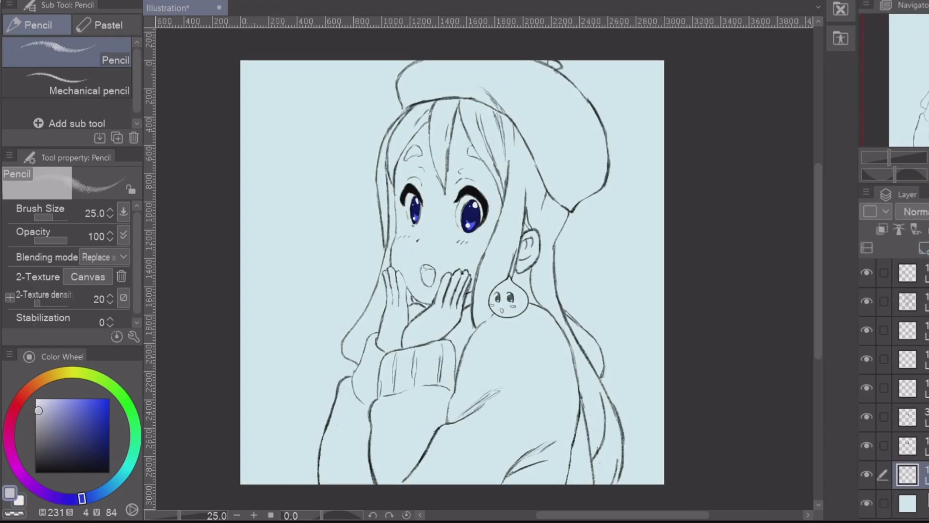
pyautogui.click(35, 405)
pyautogui.press('u')
pyautogui.moveTo(319, 486)
pyautogui.mouseDown()
pyautogui.moveTo(388, 149)
pyautogui.moveTo(580, 344)
pyautogui.moveTo(614, 490)
pyautogui.mouseUp()
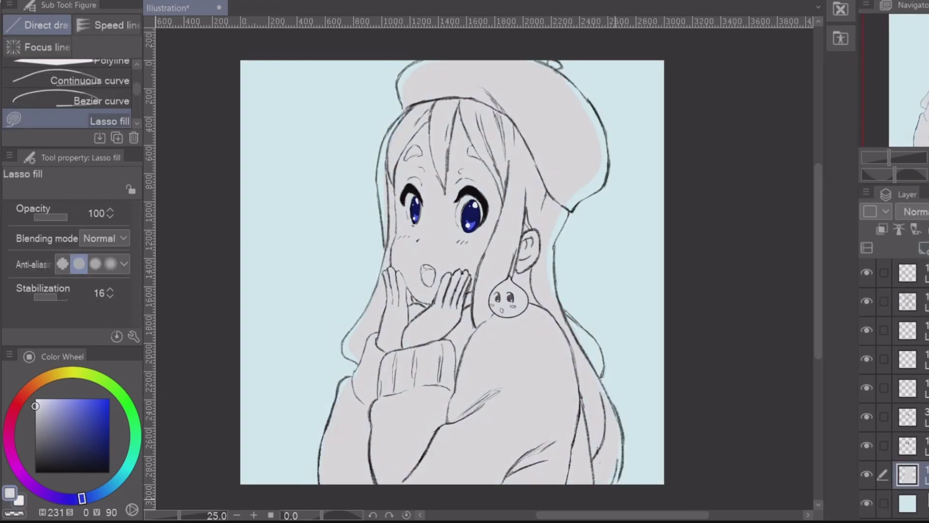
# - Recolour the silhouette fill to pale tan (H 46, S 19, V 91)
pyautogui.click(121, 476)
pyautogui.moveTo(41, 406); pyautogui.dragTo(51, 407)
pyautogui.click(52, 374)
pyautogui.click(46, 408)
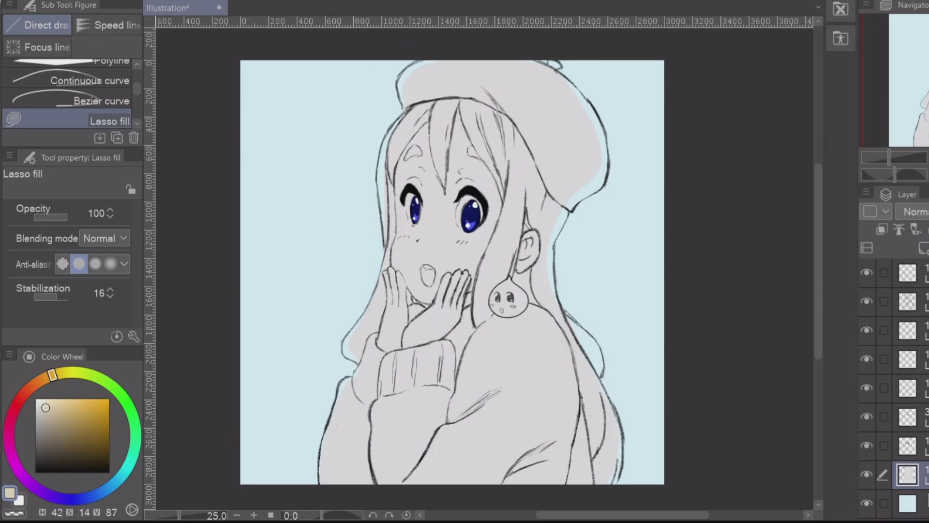
pyautogui.hotkey('alt', 'Delete')
pyautogui.click(56, 373)
pyautogui.click(49, 406)
pyautogui.press('m')
pyautogui.press('u')
# - Lasso-fill the remaining gaps between the tan silhouette and the outlines of the beret, hair, sleeve and back
pyautogui.moveTo(348, 378); pyautogui.dragTo(338, 395)
pyautogui.moveTo(623, 434)
pyautogui.mouseDown()
pyautogui.moveTo(612, 492)
pyautogui.moveTo(616, 420)
pyautogui.mouseUp()
pyautogui.moveTo(565, 213); pyautogui.dragTo(556, 294)
pyautogui.moveTo(398, 120); pyautogui.dragTo(381, 221)
pyautogui.moveTo(358, 328)
pyautogui.mouseDown()
pyautogui.moveTo(344, 347)
pyautogui.moveTo(357, 362)
pyautogui.mouseUp()
pyautogui.moveTo(566, 80)
pyautogui.mouseDown()
pyautogui.moveTo(607, 177)
pyautogui.moveTo(572, 209)
pyautogui.mouseUp()
pyautogui.moveTo(561, 70)
pyautogui.mouseDown()
pyautogui.moveTo(553, 77)
pyautogui.moveTo(548, 62)
pyautogui.mouseUp()
pyautogui.moveTo(403, 104)
pyautogui.mouseDown()
pyautogui.moveTo(424, 55)
pyautogui.moveTo(410, 99)
pyautogui.mouseUp()
# - Merge the top line layer with the one below it and duplicate the linework to strengthen the lines
pyautogui.hotkey('ctrl', '0')
pyautogui.click(908, 273)
pyautogui.hotkey('ctrl', 'e')
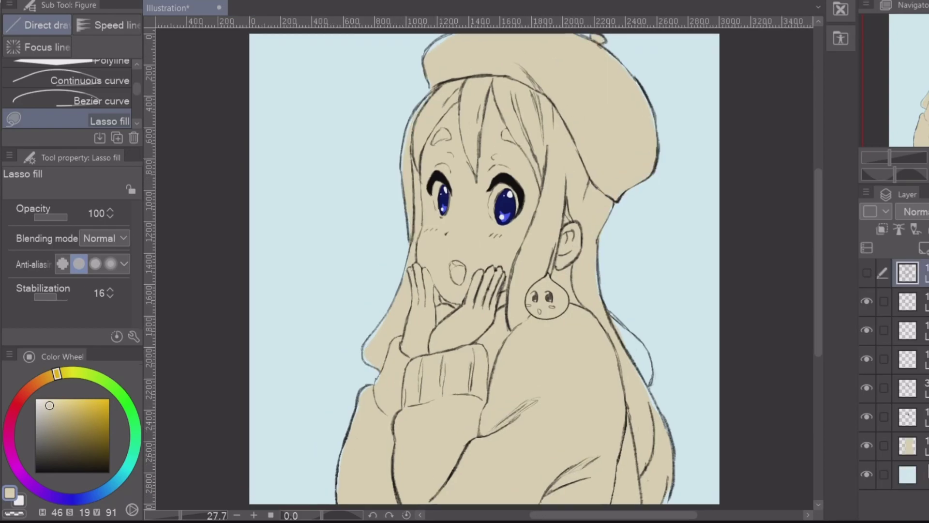
pyautogui.hotkey('ctrl', 'c')
pyautogui.hotkey('ctrl', 'v')
# - Handwrite the artist's signature in black pencil at size 20 along the front hair's outer edge, and save the file as 61_Tsumugi
pyautogui.press('p')
pyautogui.click(109, 472)
pyautogui.press('^')
pyautogui.press('^')
pyautogui.press('^')
pyautogui.press('^')
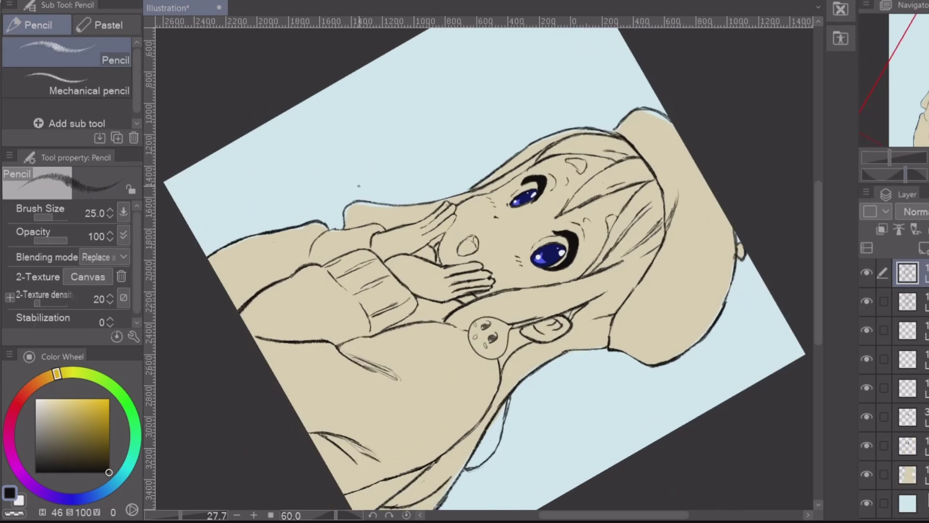
pyautogui.press('[')
pyautogui.moveTo(359, 181); pyautogui.dragTo(359, 195)
pyautogui.moveTo(358, 181); pyautogui.dragTo(367, 195)
pyautogui.moveTo(375, 182); pyautogui.dragTo(377, 182)
pyautogui.moveTo(391, 183)
pyautogui.mouseDown()
pyautogui.moveTo(388, 194)
pyautogui.moveTo(402, 182)
pyautogui.moveTo(411, 194)
pyautogui.mouseUp()
pyautogui.hotkey('ctrl', '0')
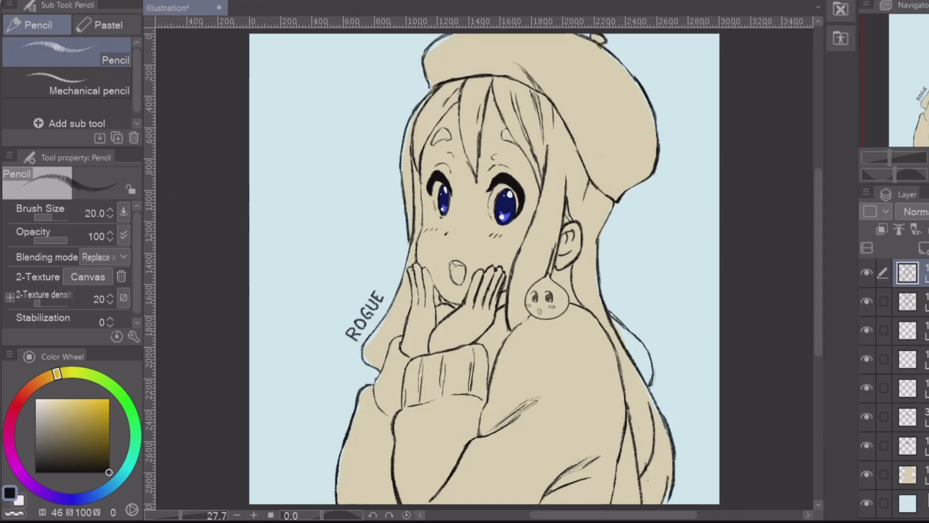
pyautogui.hotkey('ctrl', 's')
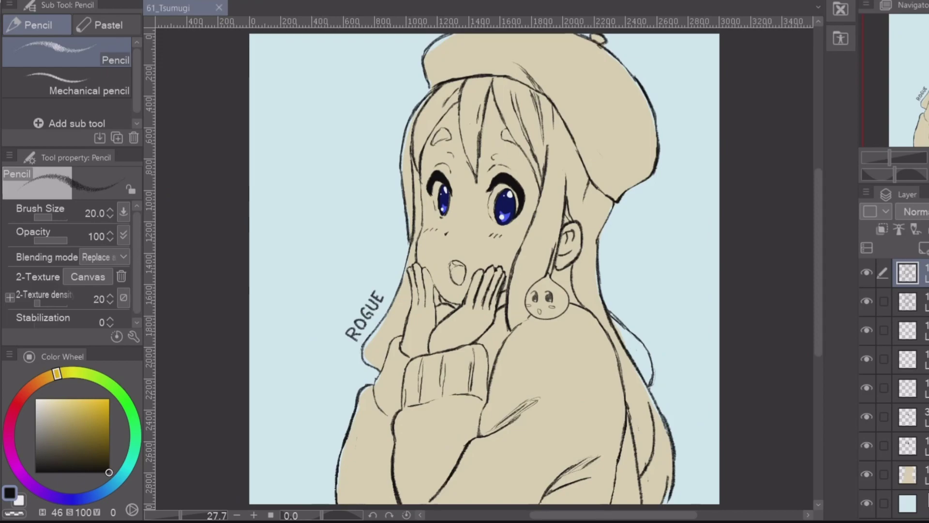